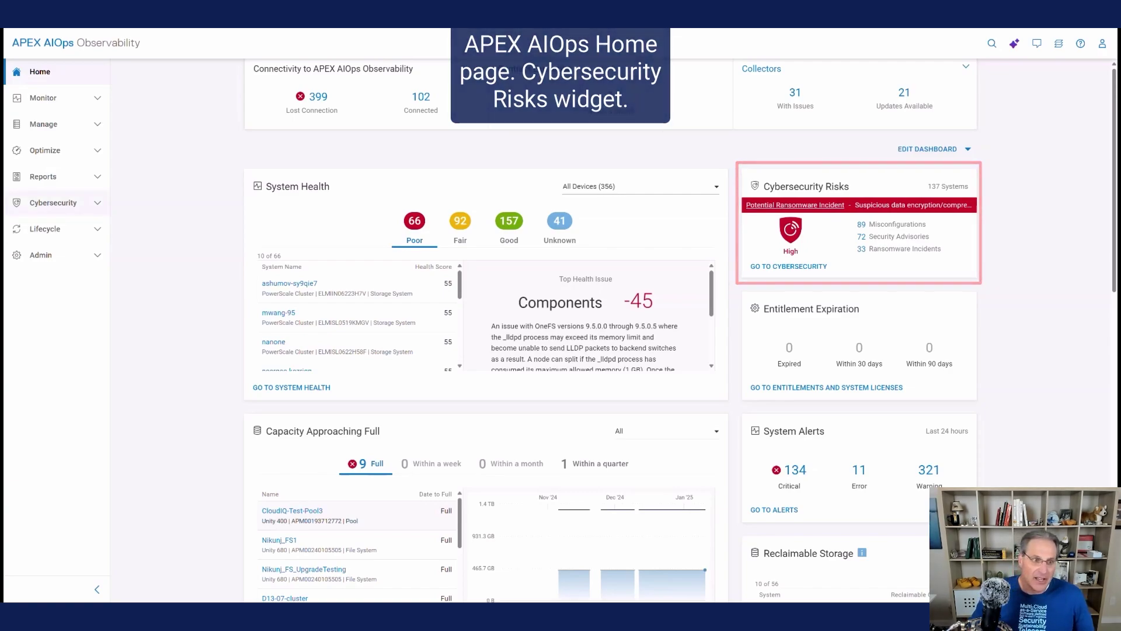
{"action": "left_click", "coordinate": [54, 203]}
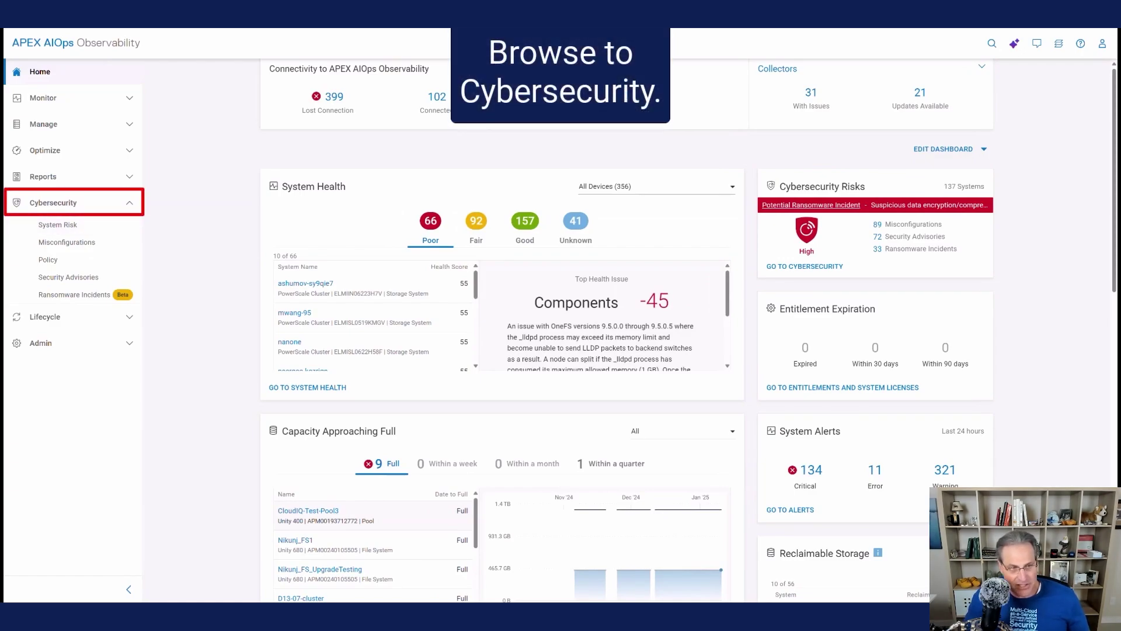
{"action": "left_click", "coordinate": [57, 224]}
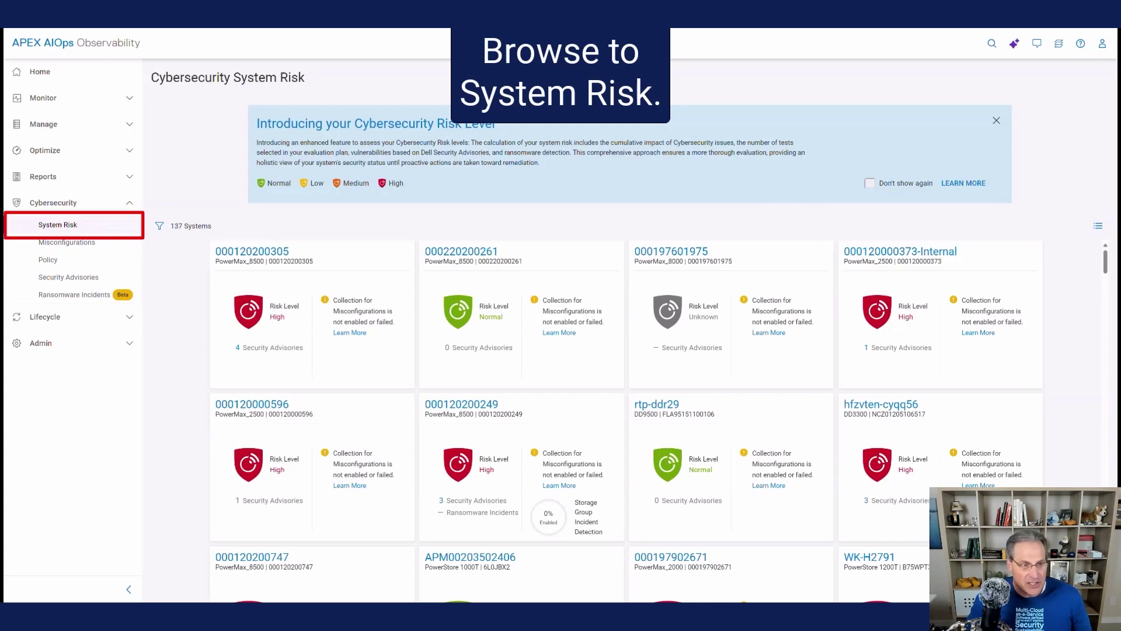
{"action": "left_click", "coordinate": [159, 226]}
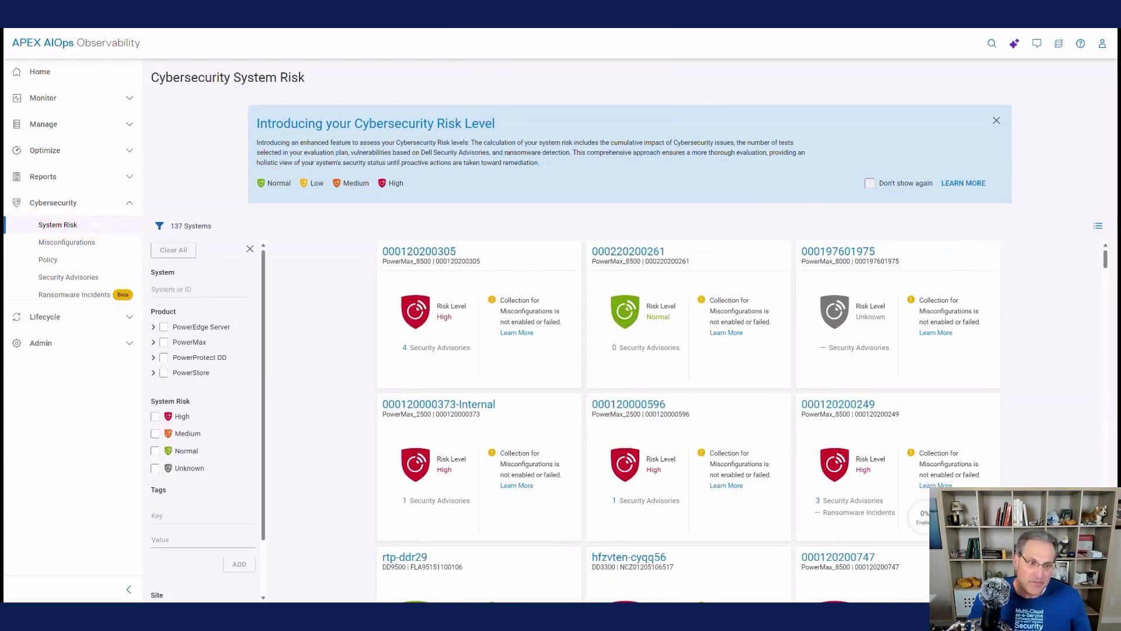
{"action": "left_click", "coordinate": [199, 268]}
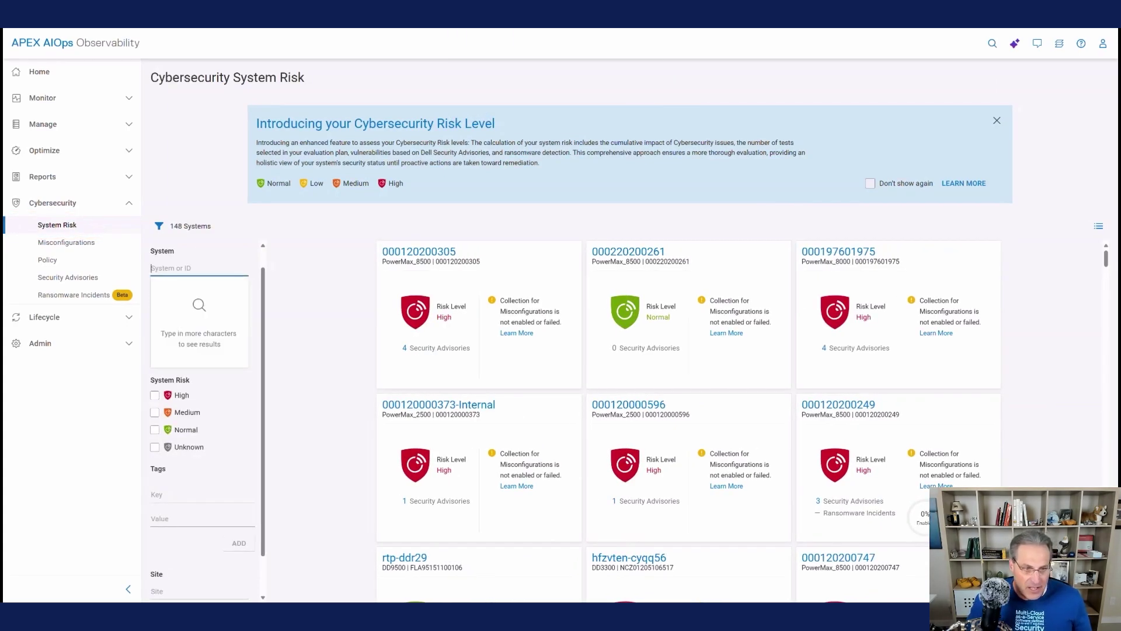
{"action": "key", "text": "ctrl+v"}
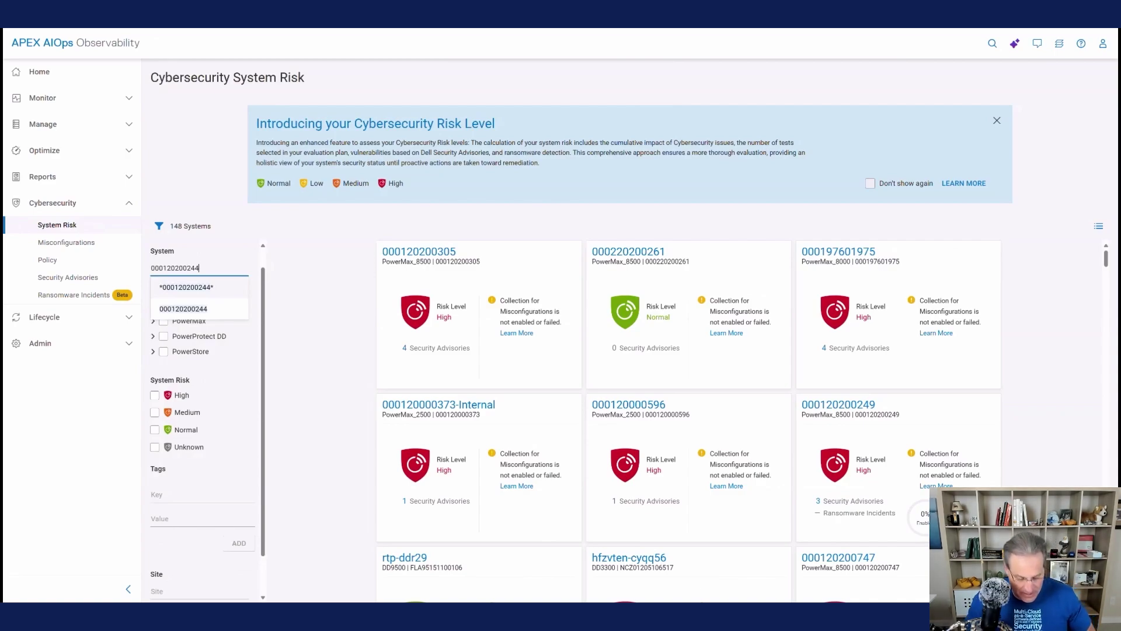
{"action": "key", "text": "Return"}
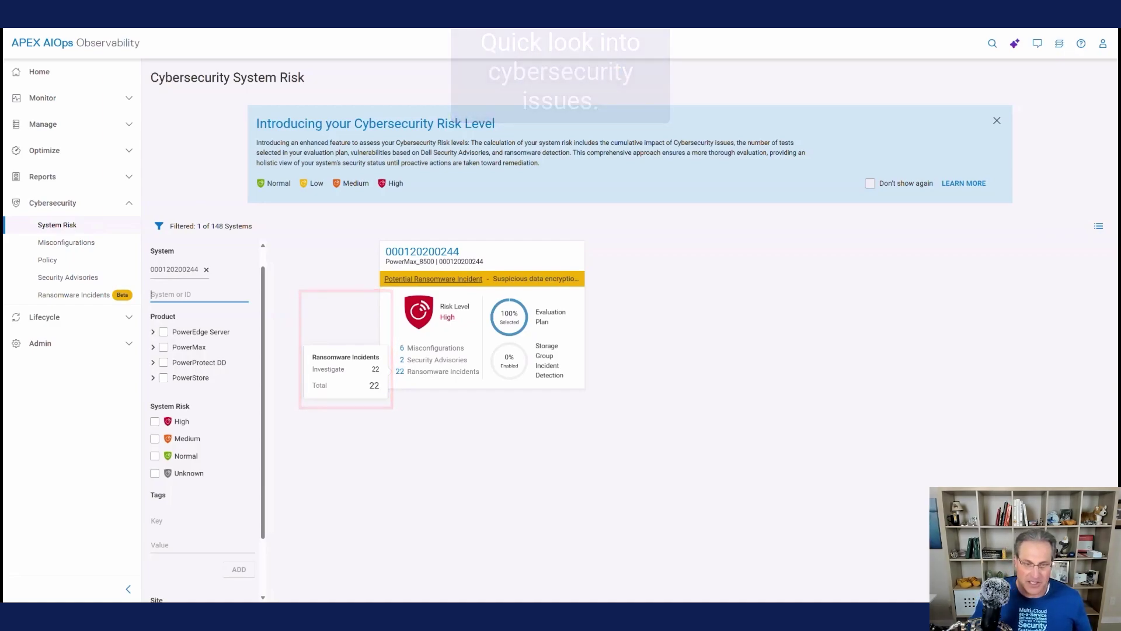
{"action": "left_click", "coordinate": [438, 252]}
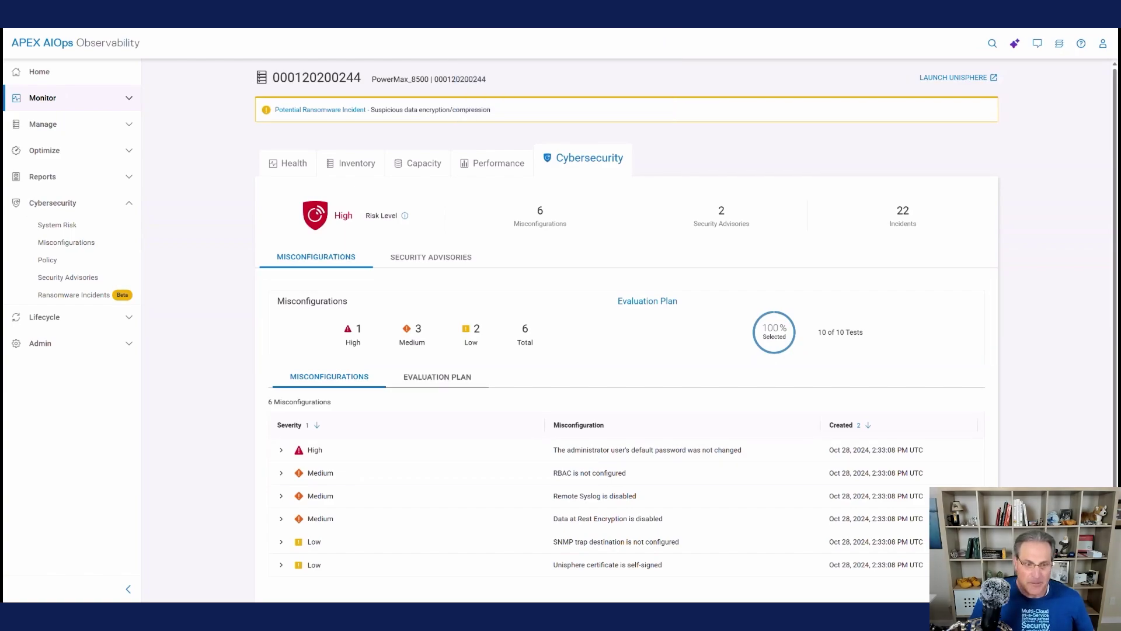
{"action": "left_click", "coordinate": [437, 377]}
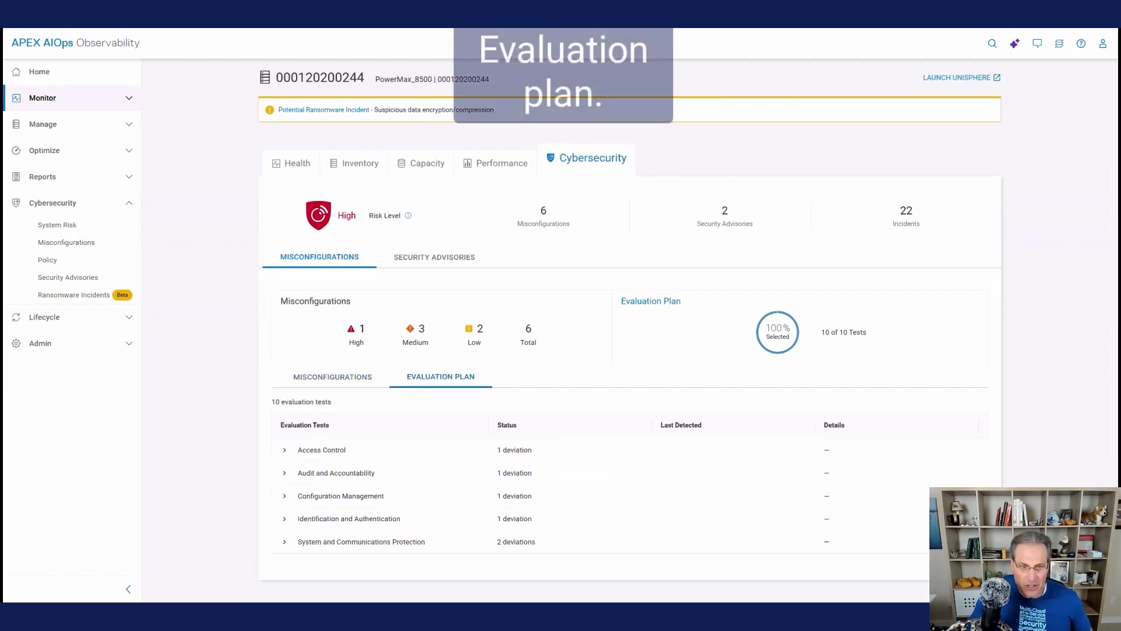
{"action": "left_click", "coordinate": [285, 542]}
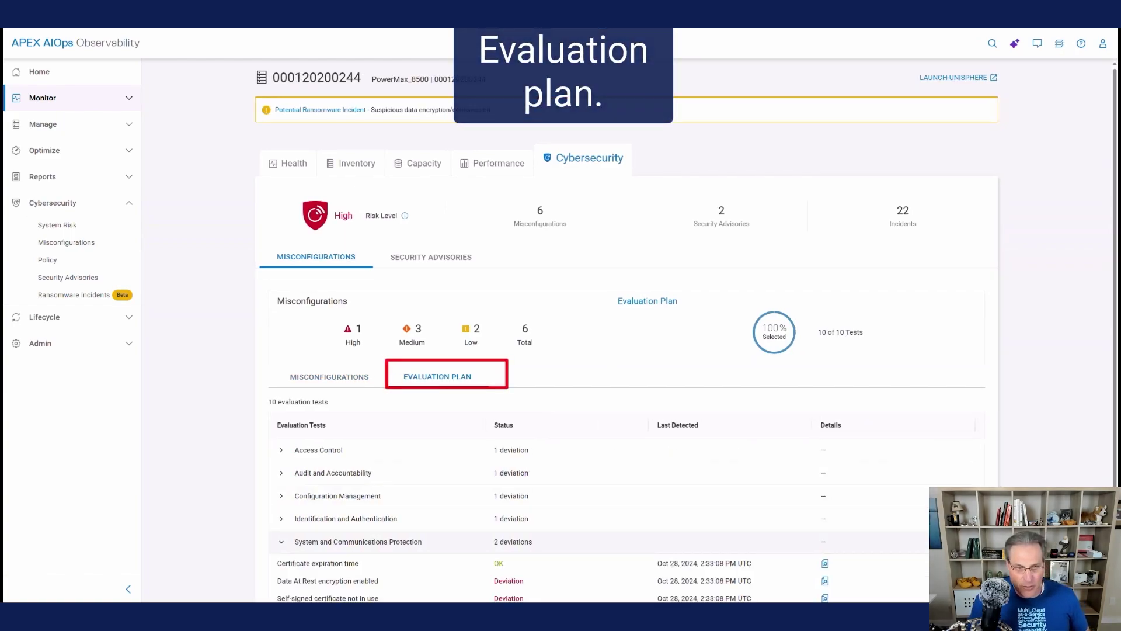
{"action": "scroll", "coordinate": [285, 542], "scroll_direction": "down", "scroll_amount": 1}
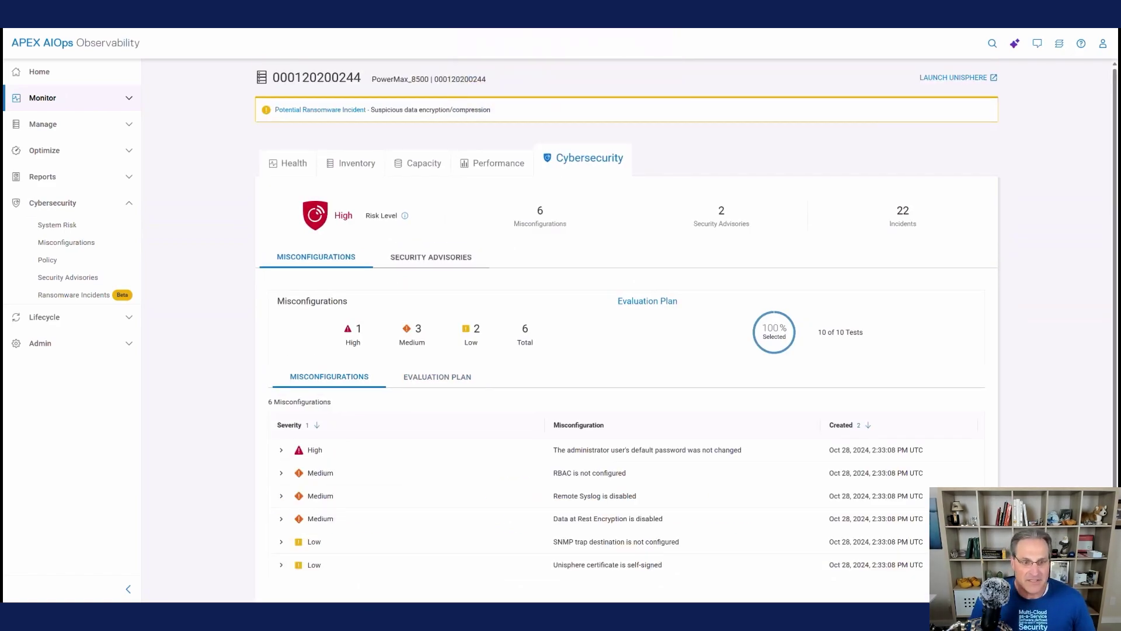
{"action": "left_click", "coordinate": [431, 257]}
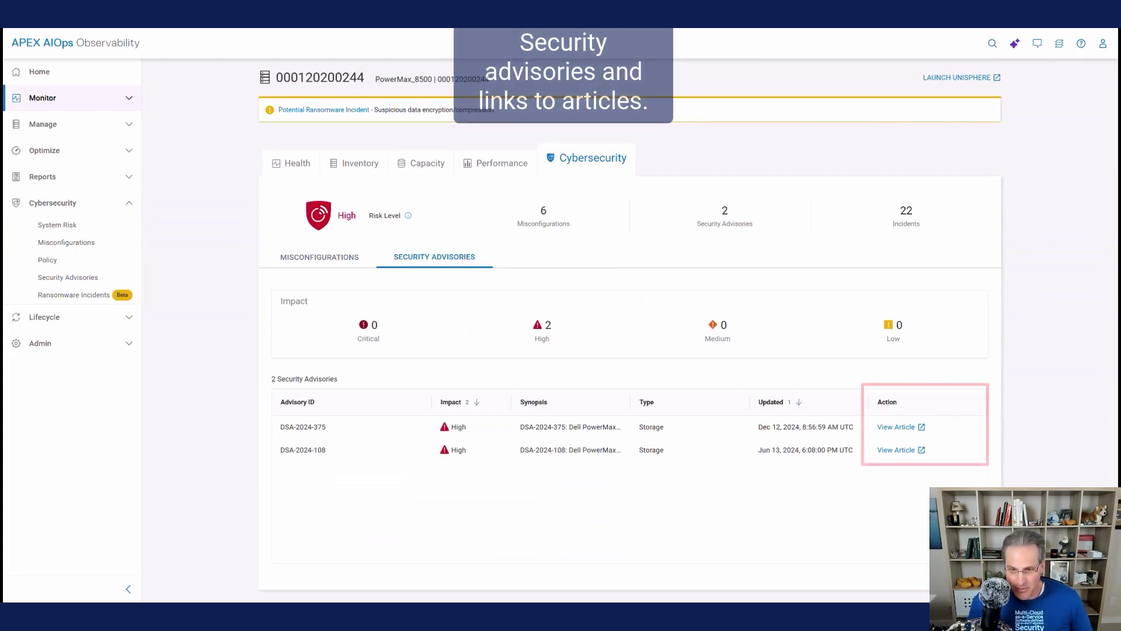
{"action": "left_click", "coordinate": [320, 257]}
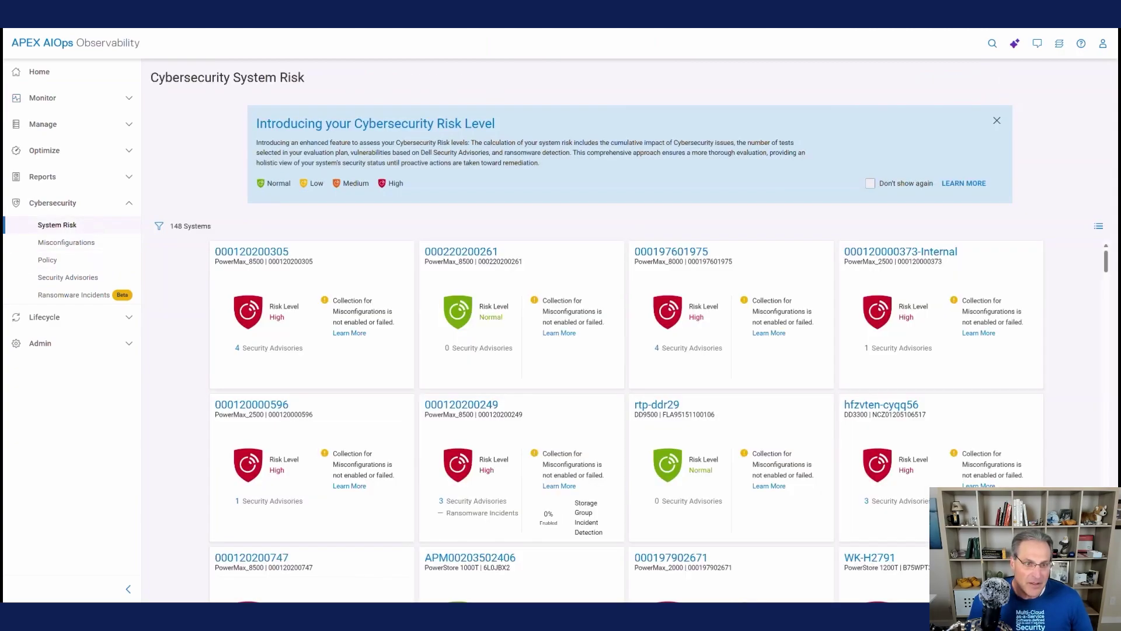
{"action": "left_click", "coordinate": [67, 242]}
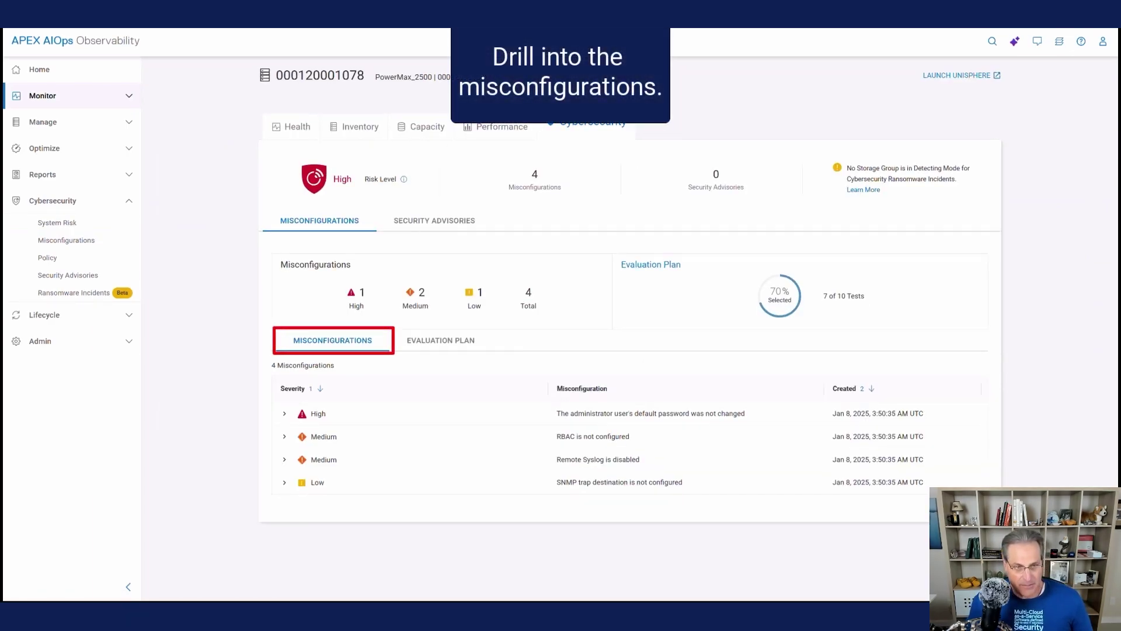
{"action": "left_click", "coordinate": [284, 413]}
{"action": "scroll", "coordinate": [629, 334], "scroll_direction": "down", "scroll_amount": 1}
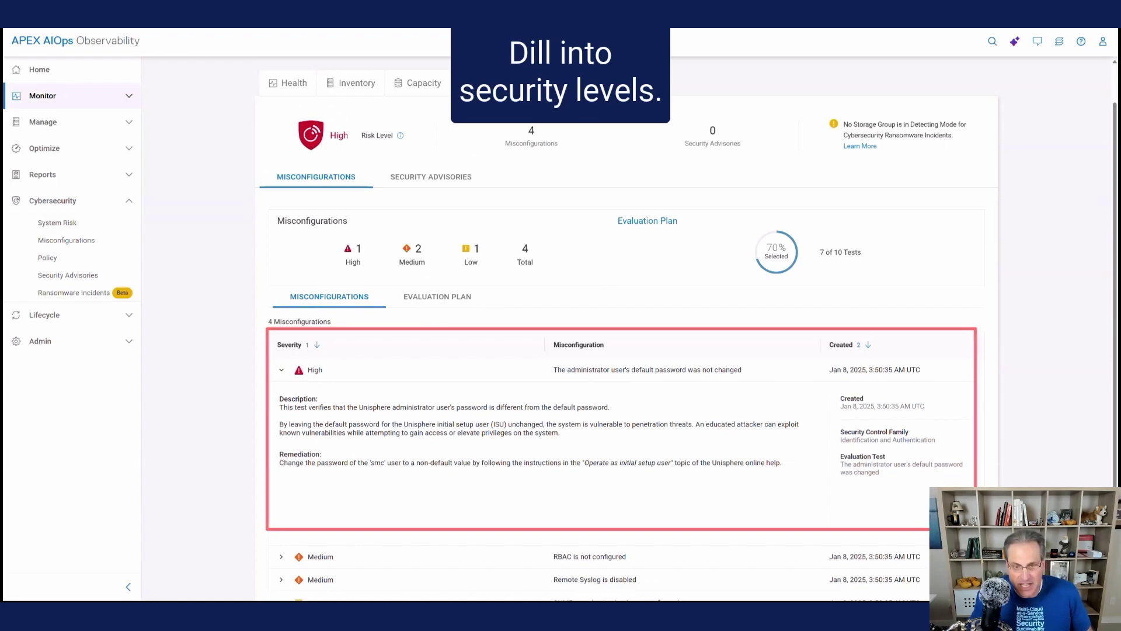
{"action": "scroll", "coordinate": [626, 350], "scroll_direction": "down", "scroll_amount": 1}
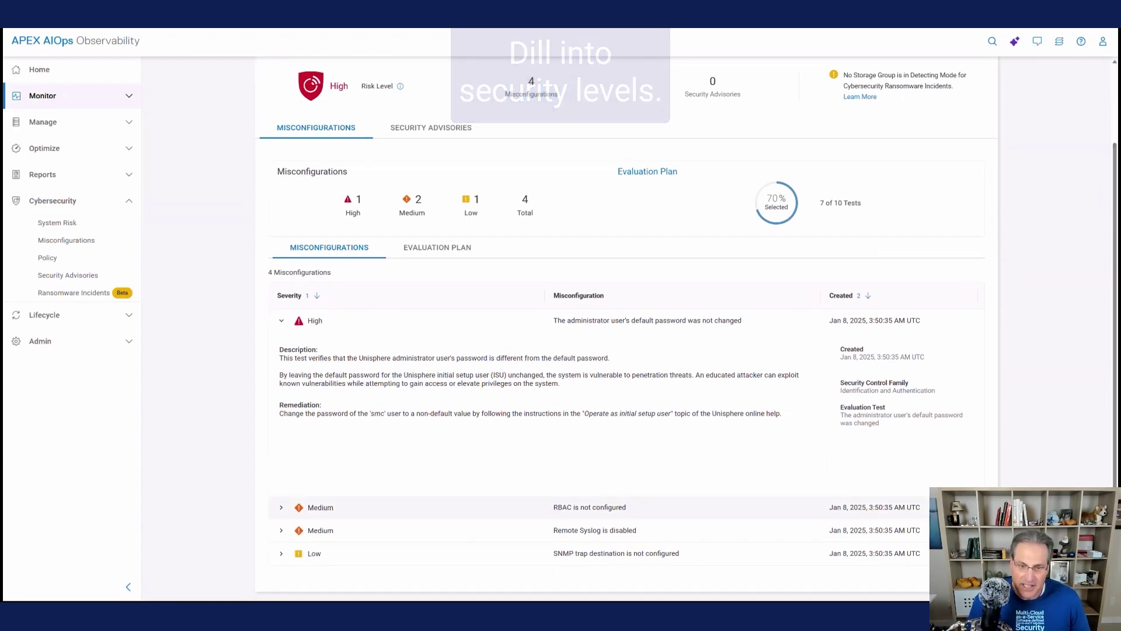
{"action": "left_click", "coordinate": [281, 507]}
{"action": "scroll", "coordinate": [625, 351], "scroll_direction": "down", "scroll_amount": 3}
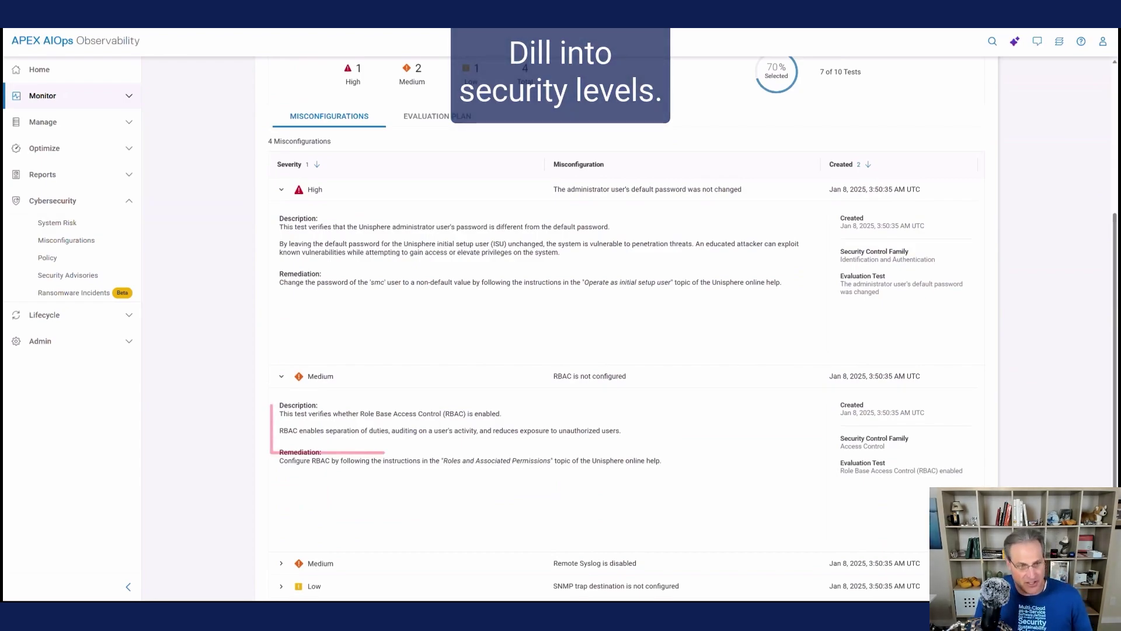
Step: Expand the Remote Syslog and SNMP trap destination misconfigurations to read their descriptions and remediation
{"action": "scroll", "coordinate": [626, 350], "scroll_direction": "down", "scroll_amount": 1}
{"action": "left_click", "coordinate": [281, 530]}
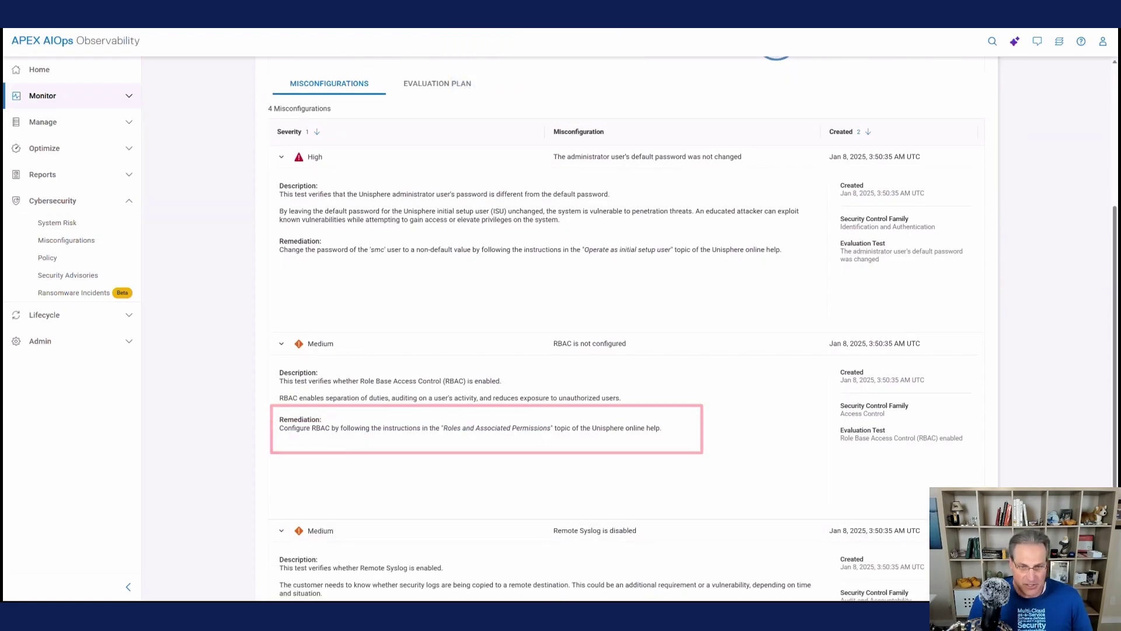
{"action": "scroll", "coordinate": [625, 351], "scroll_direction": "down", "scroll_amount": 4}
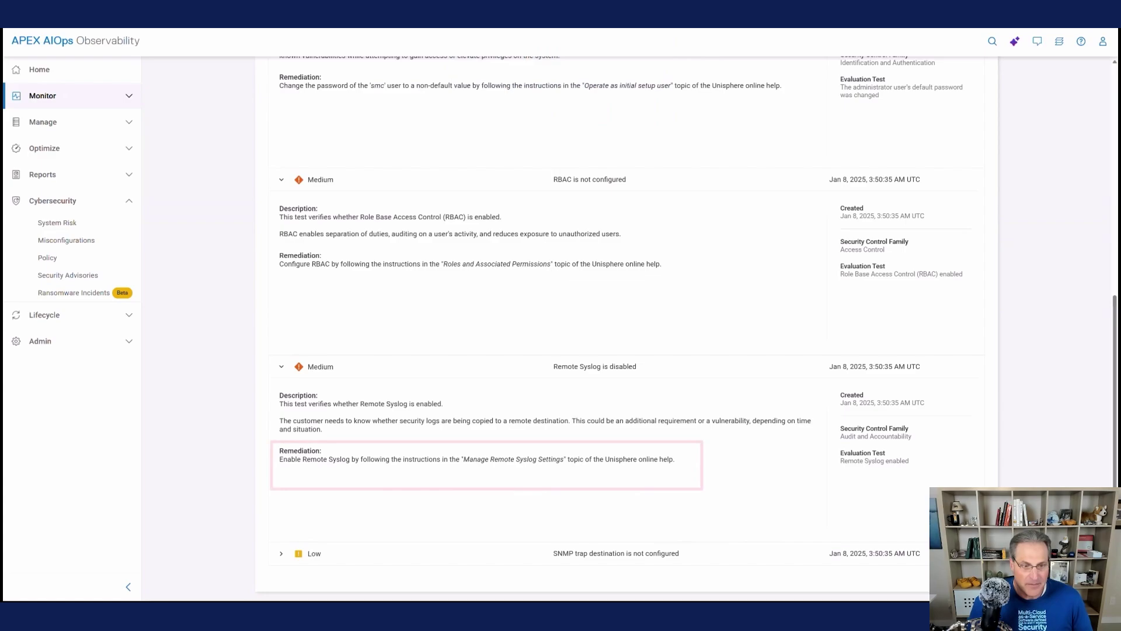
{"action": "left_click", "coordinate": [281, 553]}
{"action": "scroll", "coordinate": [626, 350], "scroll_direction": "down", "scroll_amount": 3}
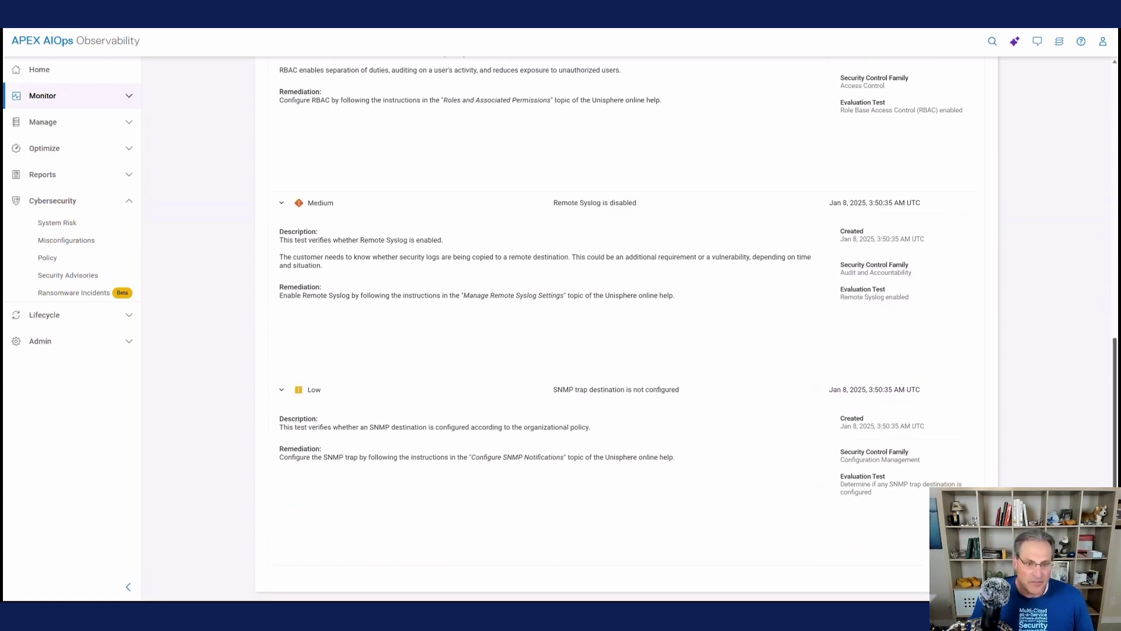
{"action": "scroll", "coordinate": [625, 327], "scroll_direction": "up", "scroll_amount": 10}
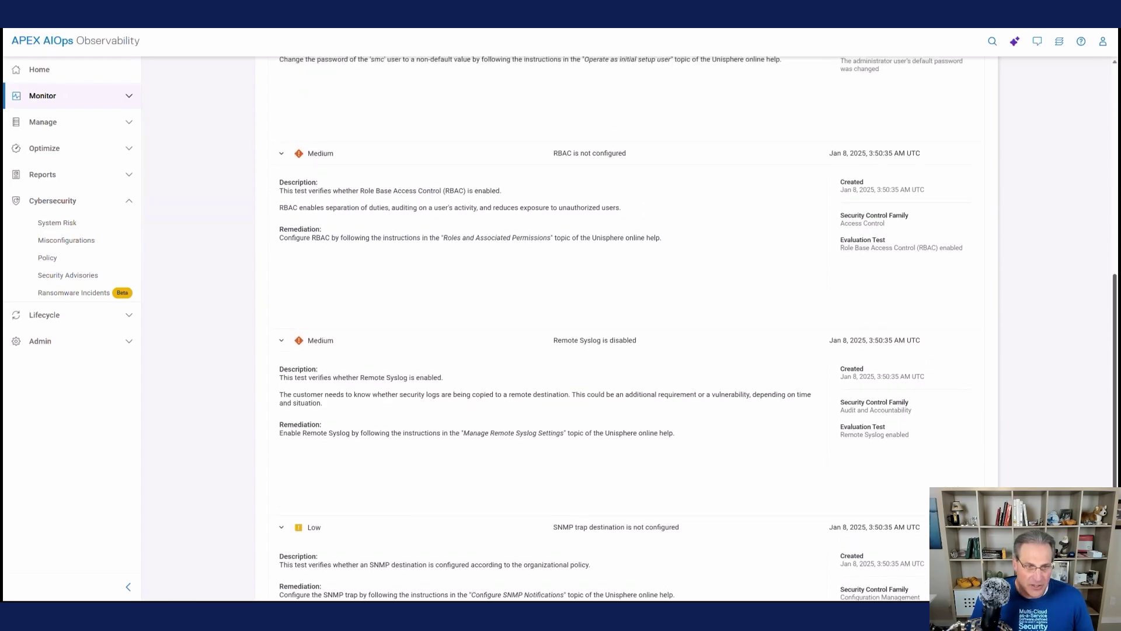
{"action": "scroll", "coordinate": [625, 327], "scroll_direction": "up", "scroll_amount": 1}
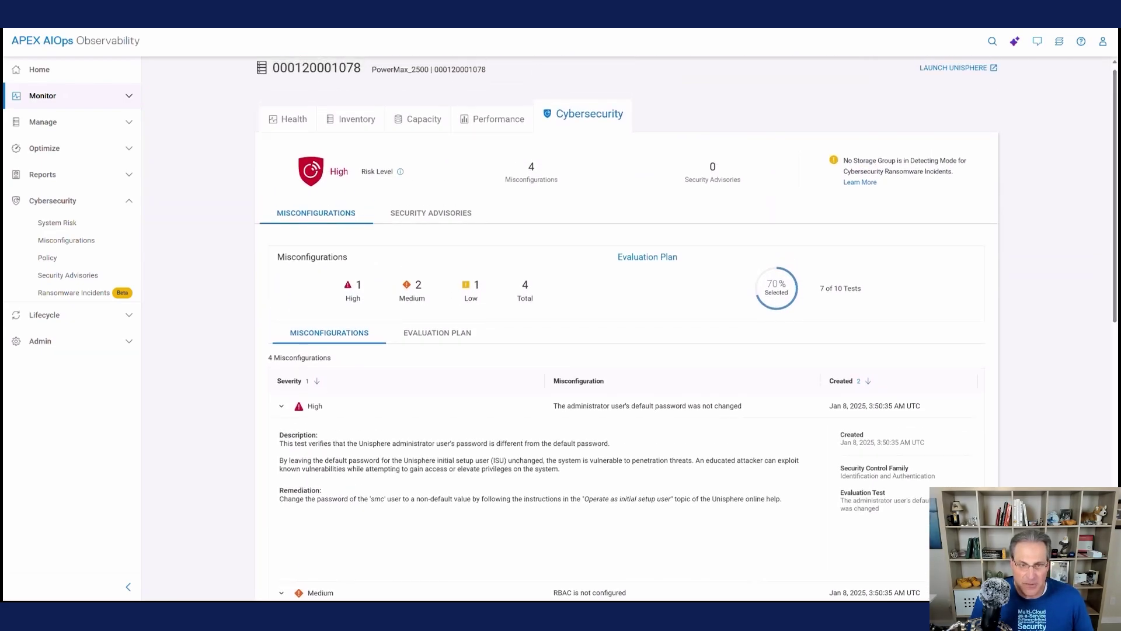
Step: In the evaluation plan, expand the Access Control tests and view the details of the Role Base Access Control (RBAC) enabled test
{"action": "left_click", "coordinate": [437, 332]}
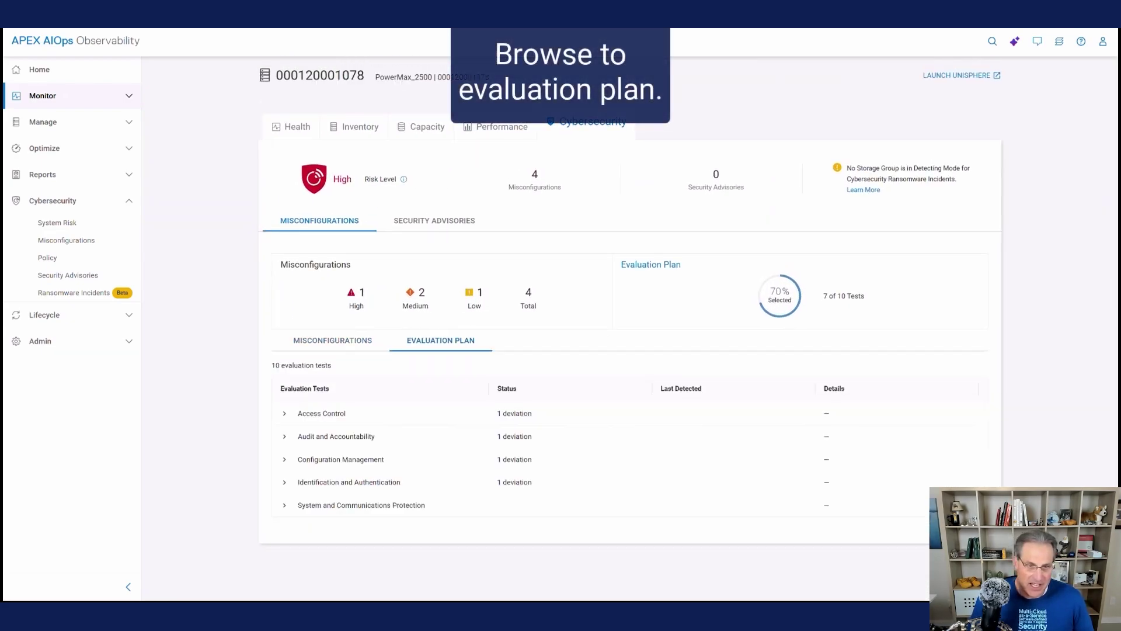
{"action": "left_click", "coordinate": [284, 413]}
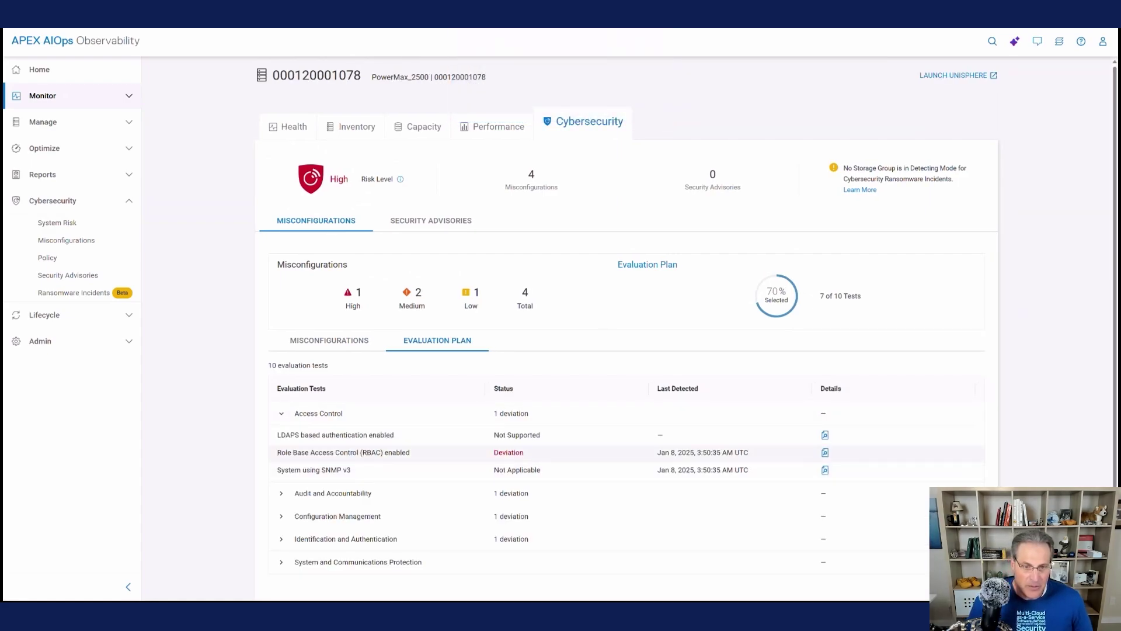
{"action": "left_click", "coordinate": [825, 452]}
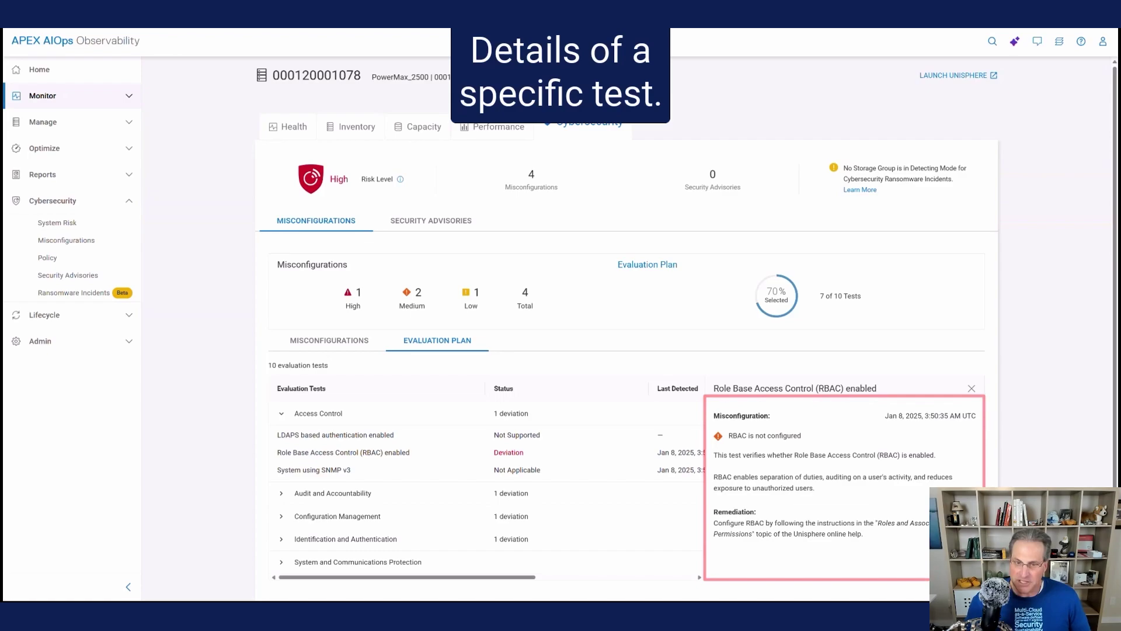
{"action": "key", "text": "Escape"}
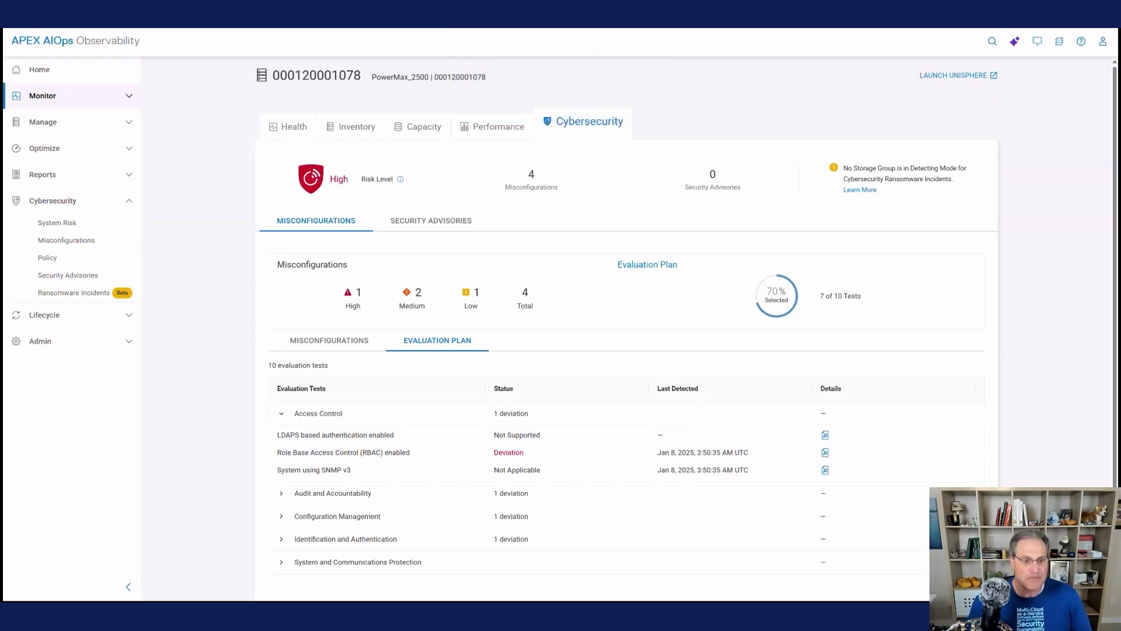
Step: Expand the Audit and Accountability, Configuration Management, Identification and Authentication, and System and Communications Protection tests to review their status
{"action": "scroll", "coordinate": [627, 328], "scroll_direction": "down", "scroll_amount": 1}
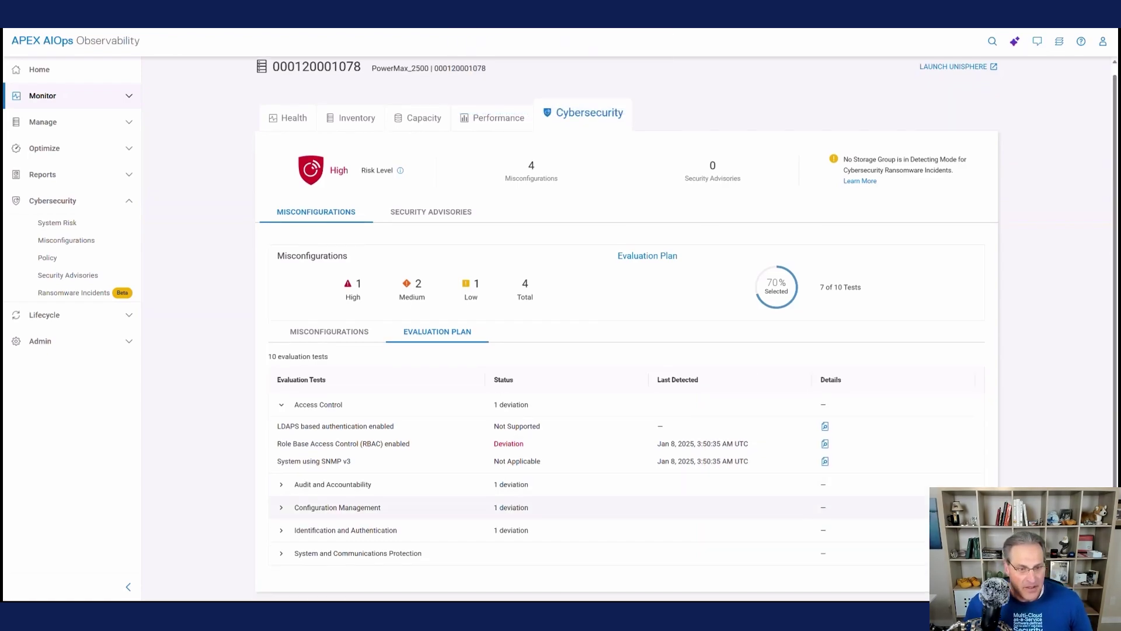
{"action": "left_click", "coordinate": [281, 484]}
{"action": "scroll", "coordinate": [627, 328], "scroll_direction": "down", "scroll_amount": 1}
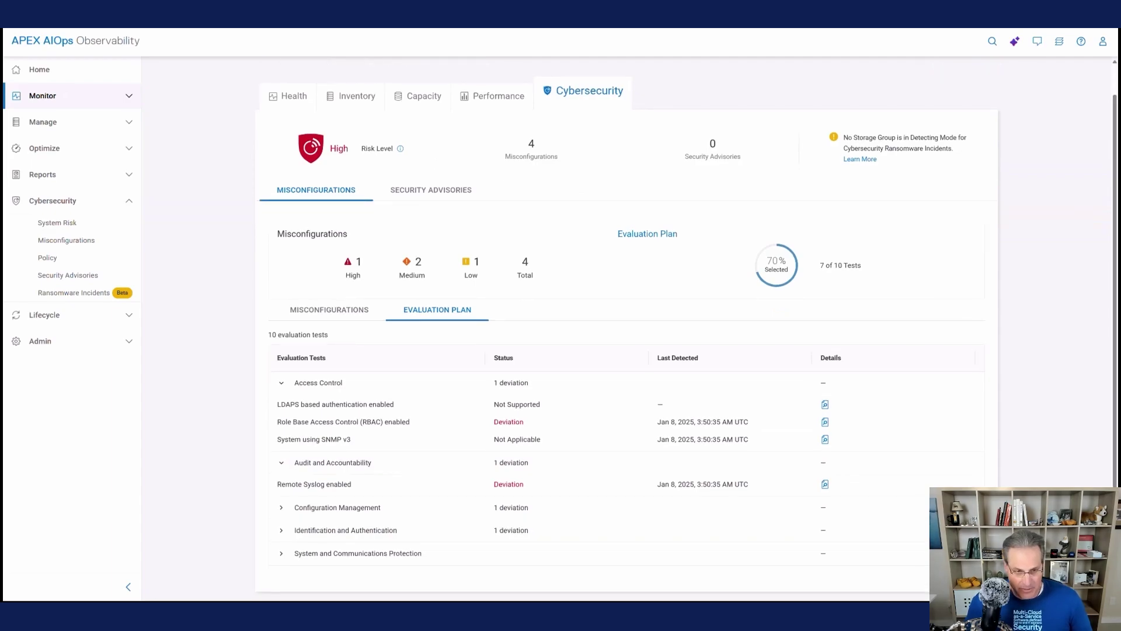
{"action": "left_click", "coordinate": [282, 506]}
{"action": "scroll", "coordinate": [627, 328], "scroll_direction": "down", "scroll_amount": 1}
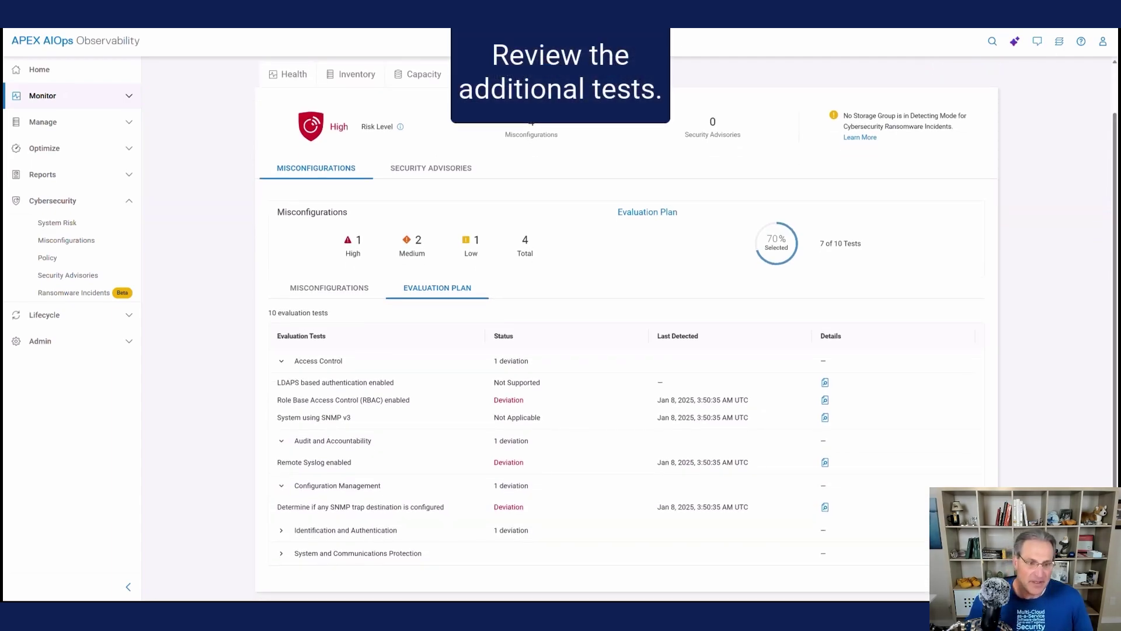
{"action": "left_click", "coordinate": [281, 530]}
{"action": "scroll", "coordinate": [626, 328], "scroll_direction": "down", "scroll_amount": 1}
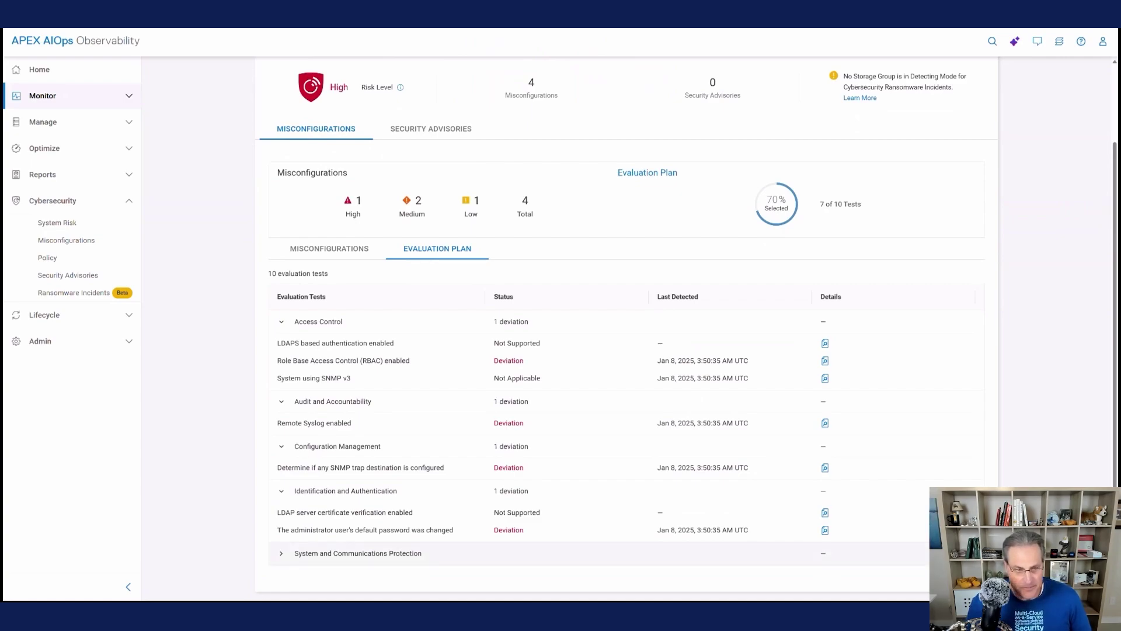
{"action": "left_click", "coordinate": [281, 553]}
{"action": "scroll", "coordinate": [687, 329], "scroll_direction": "down", "scroll_amount": 1}
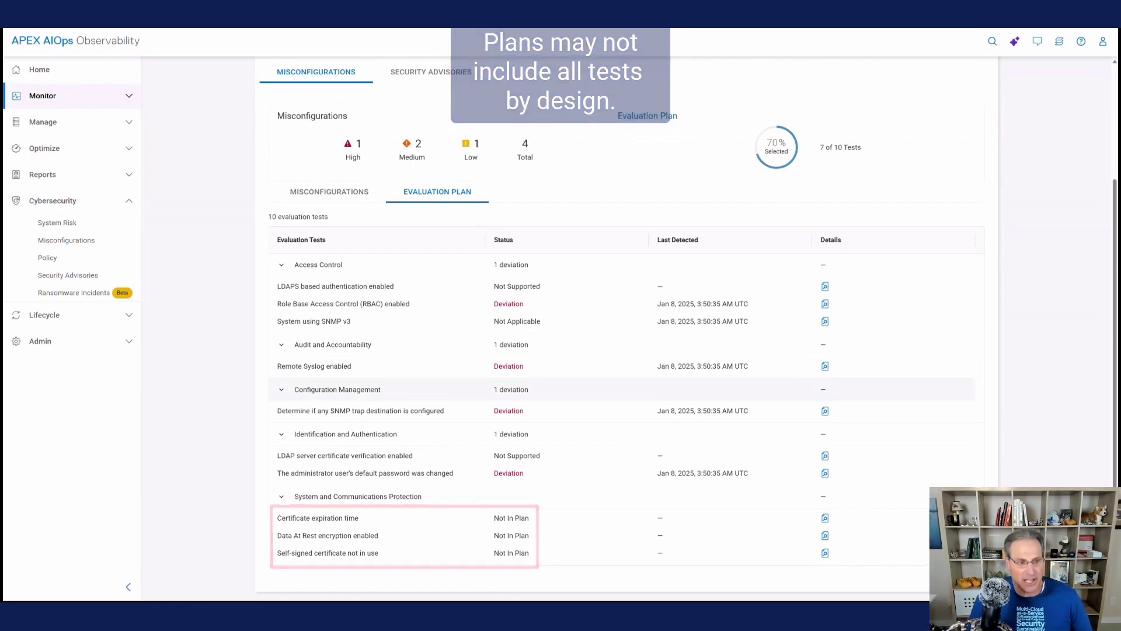
{"action": "scroll", "coordinate": [628, 327], "scroll_direction": "up", "scroll_amount": 3}
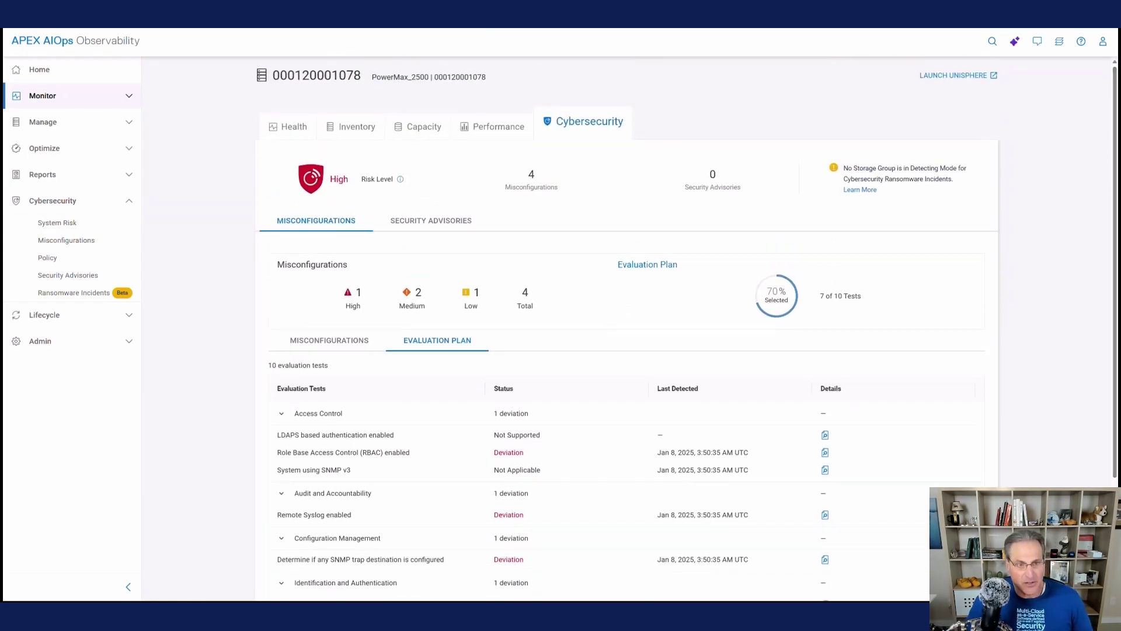
{"action": "left_click", "coordinate": [452, 222]}
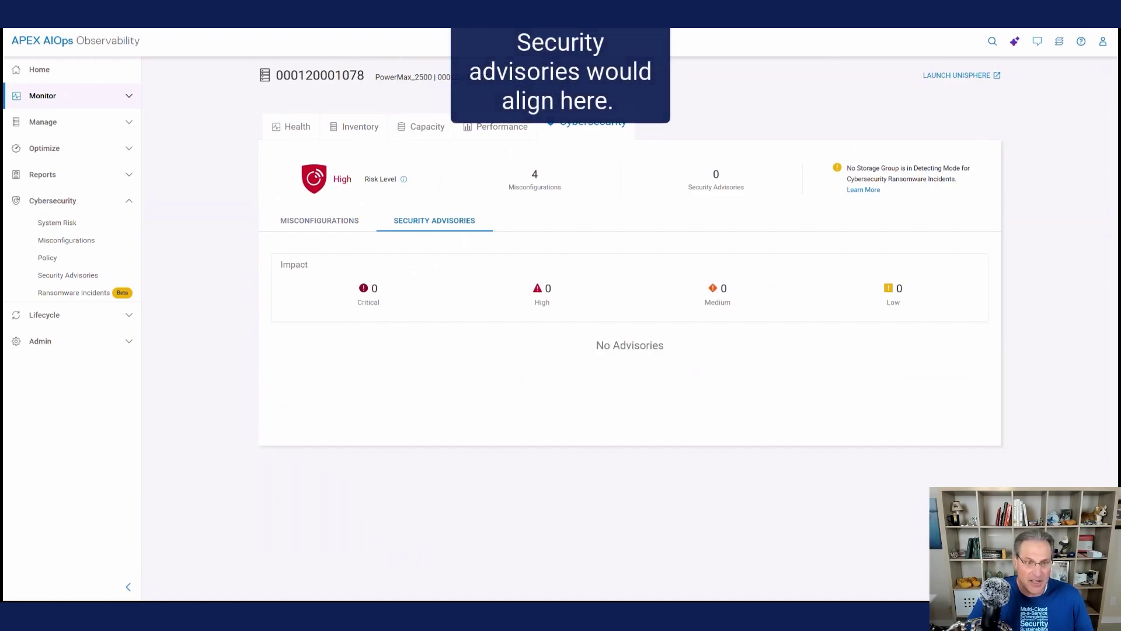
{"action": "left_click", "coordinate": [319, 220]}
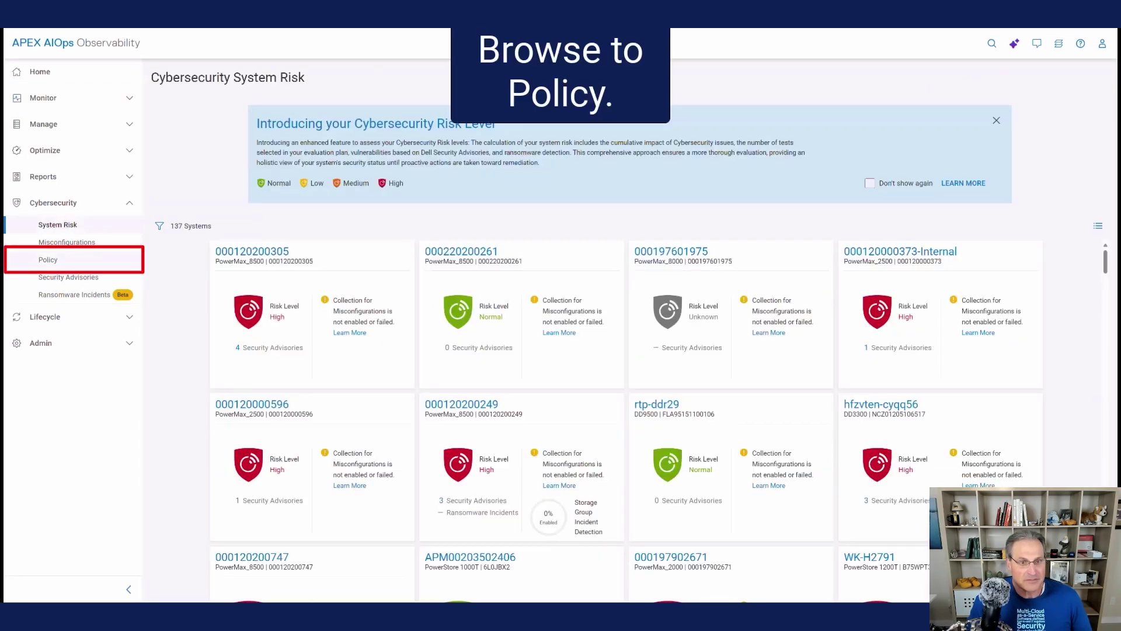
Step: Open the Cybersecurity Policy page and look over the filters available for its systems
{"action": "left_click", "coordinate": [48, 257]}
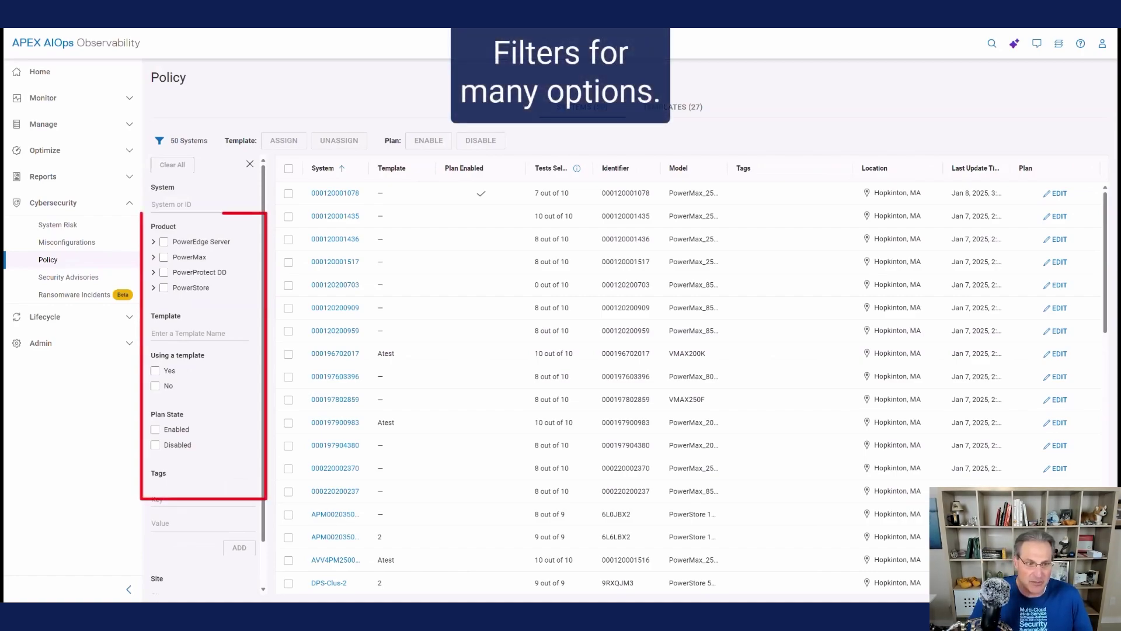
{"action": "left_click", "coordinate": [153, 241]}
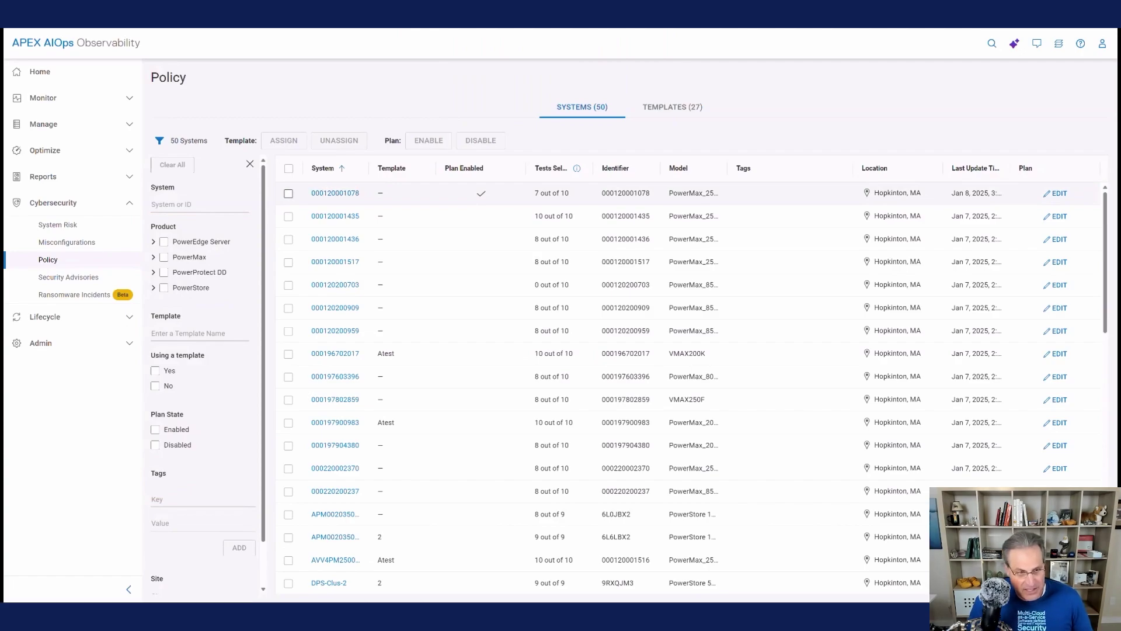
{"action": "left_click", "coordinate": [288, 193]}
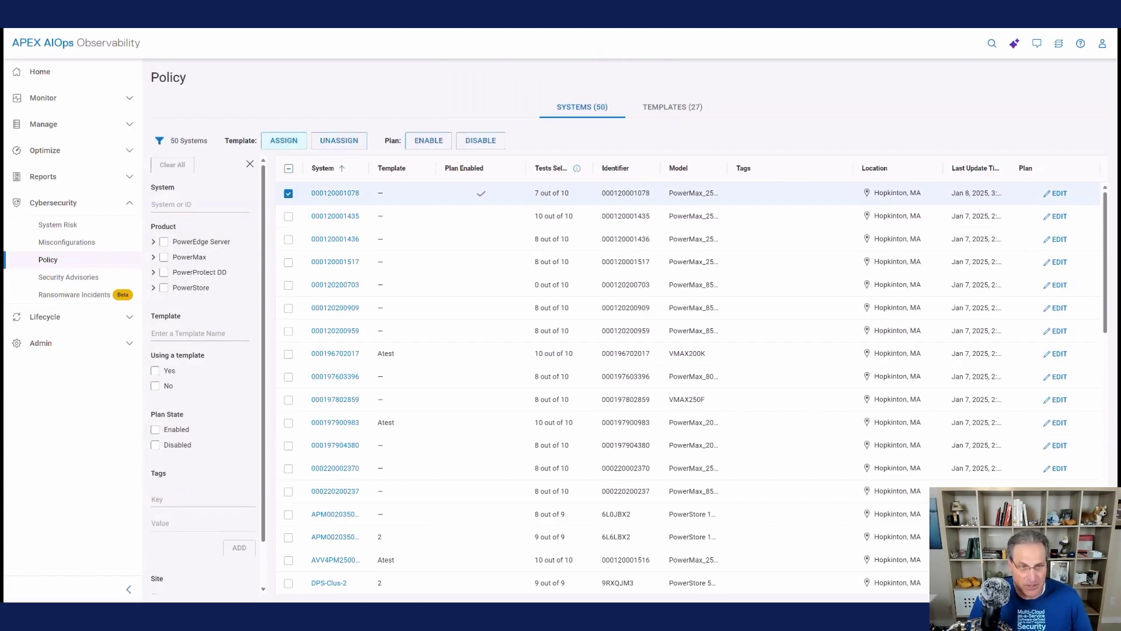
{"action": "left_click", "coordinate": [283, 140]}
{"action": "left_click", "coordinate": [608, 292]}
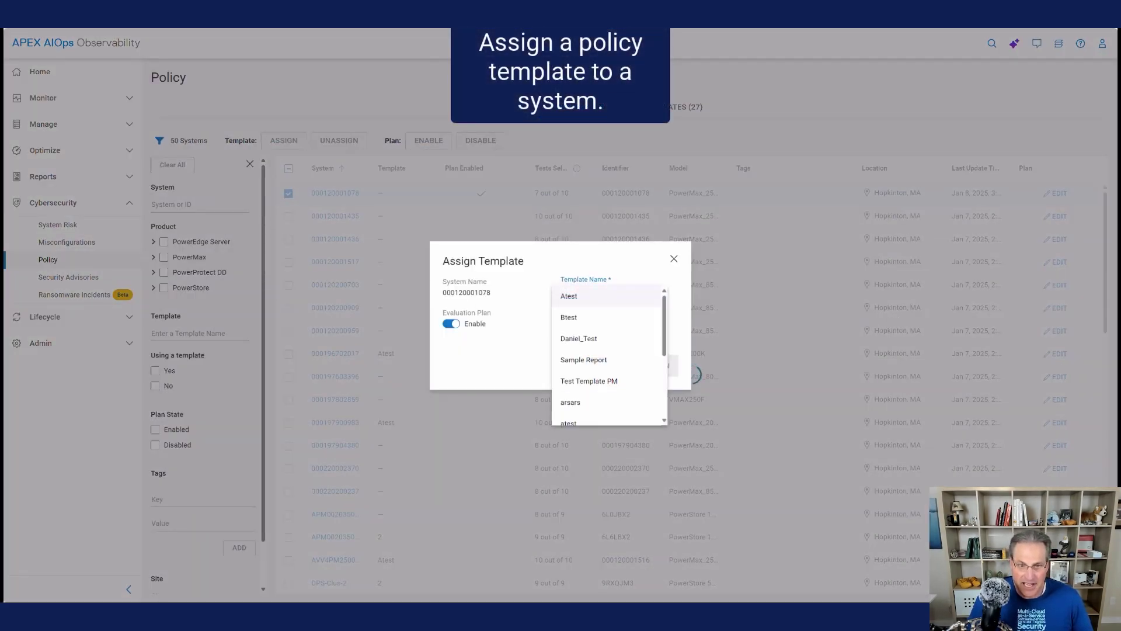
{"action": "scroll", "coordinate": [608, 354], "scroll_direction": "down", "scroll_amount": 3}
{"action": "key", "text": "Escape"}
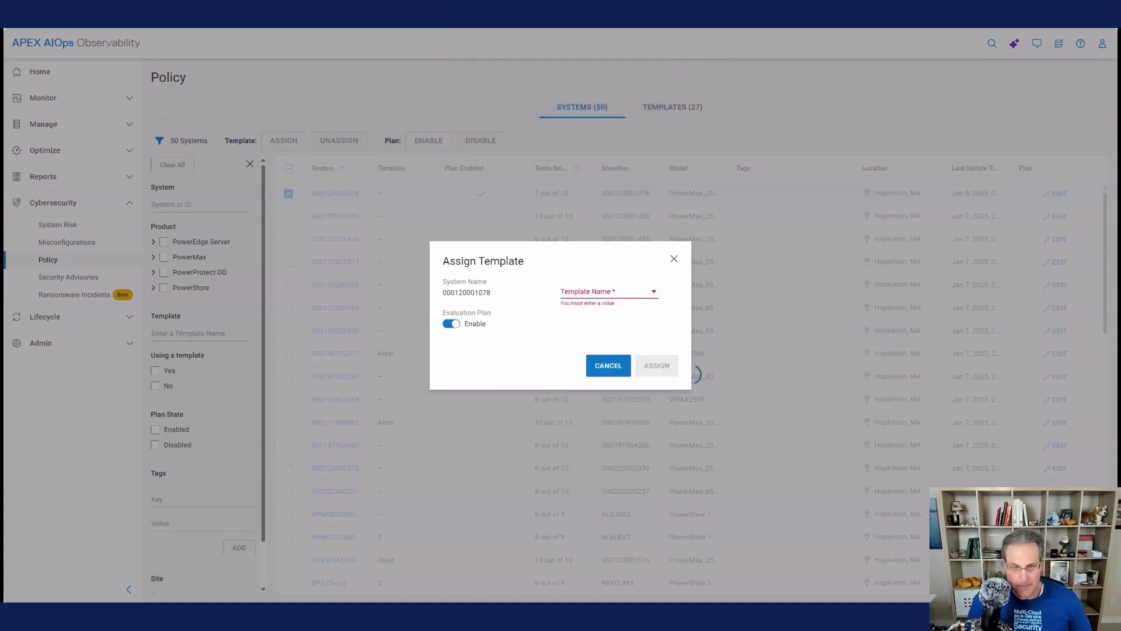
{"action": "left_click", "coordinate": [673, 259]}
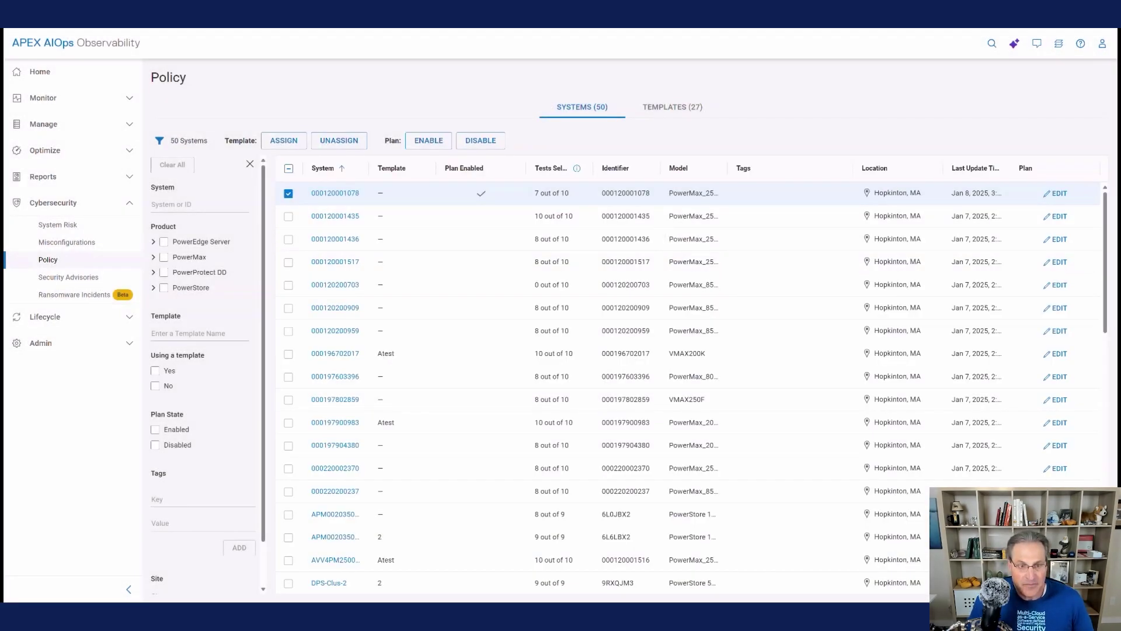
{"action": "left_click", "coordinate": [288, 193]}
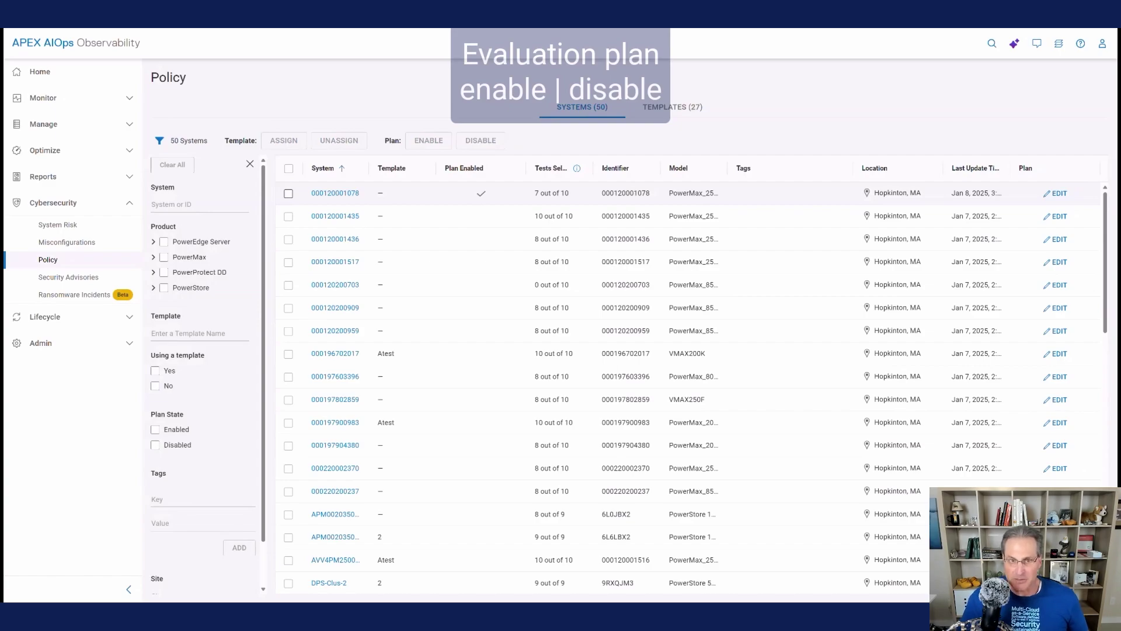
{"action": "left_click", "coordinate": [288, 194]}
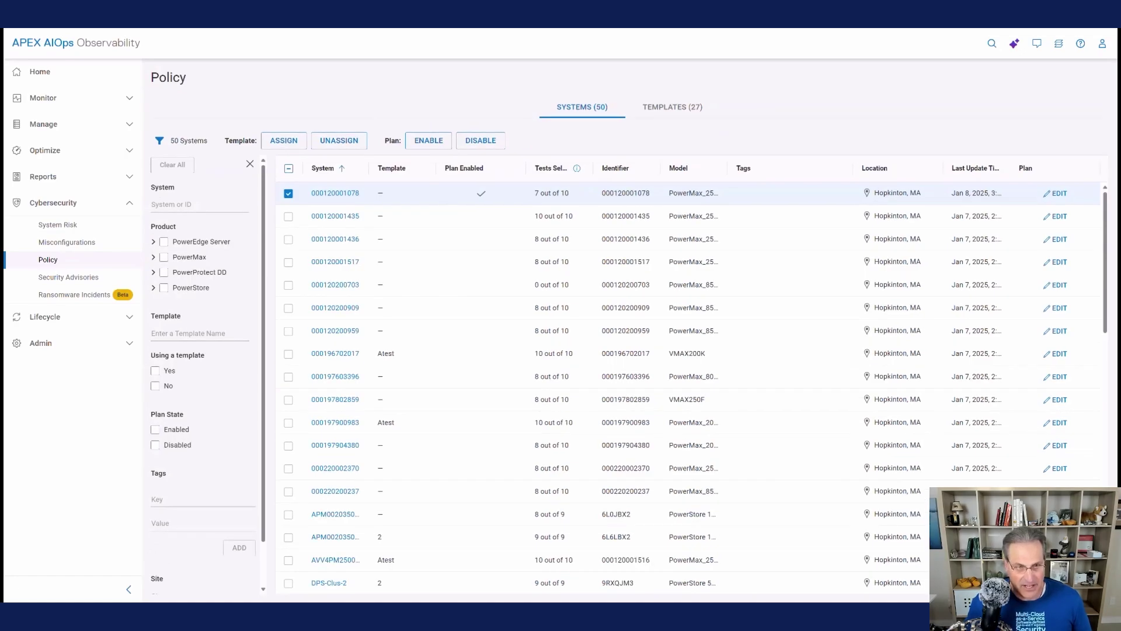
Step: Open the list of policy templates and view the evaluation plan of the PowerStore template named 2
{"action": "left_click", "coordinate": [672, 107]}
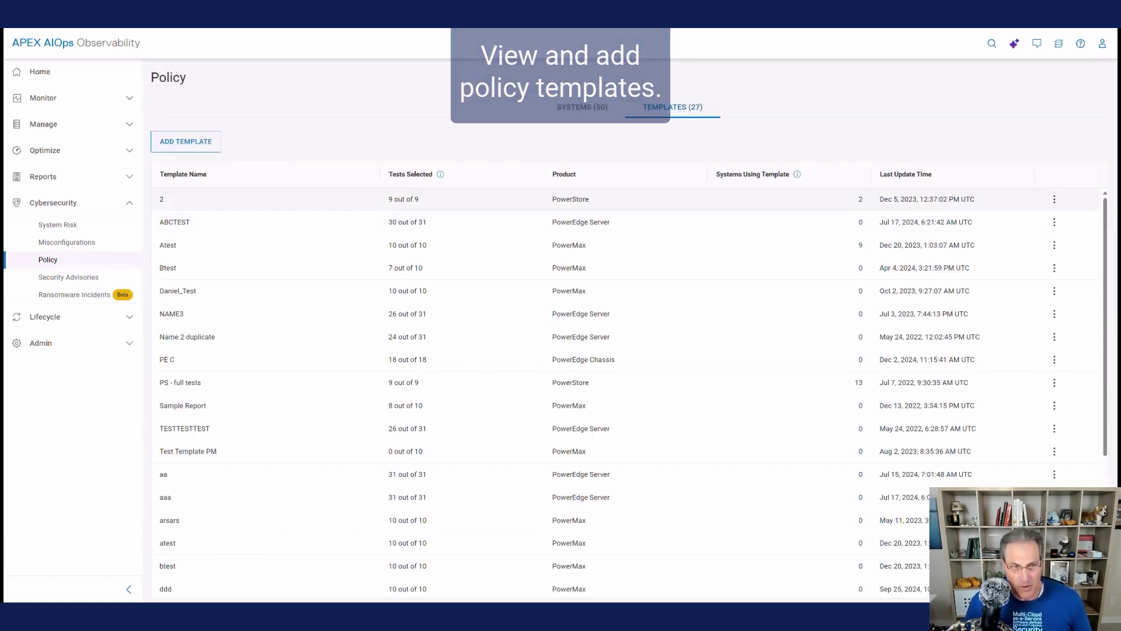
{"action": "left_click", "coordinate": [1053, 199]}
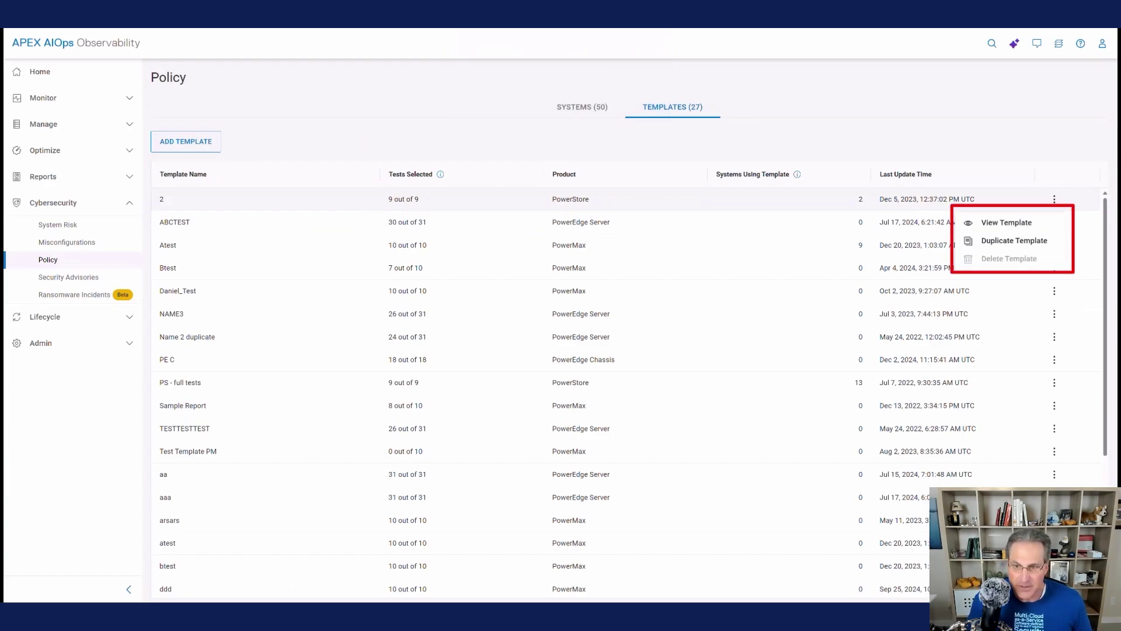
{"action": "left_click", "coordinate": [1006, 222]}
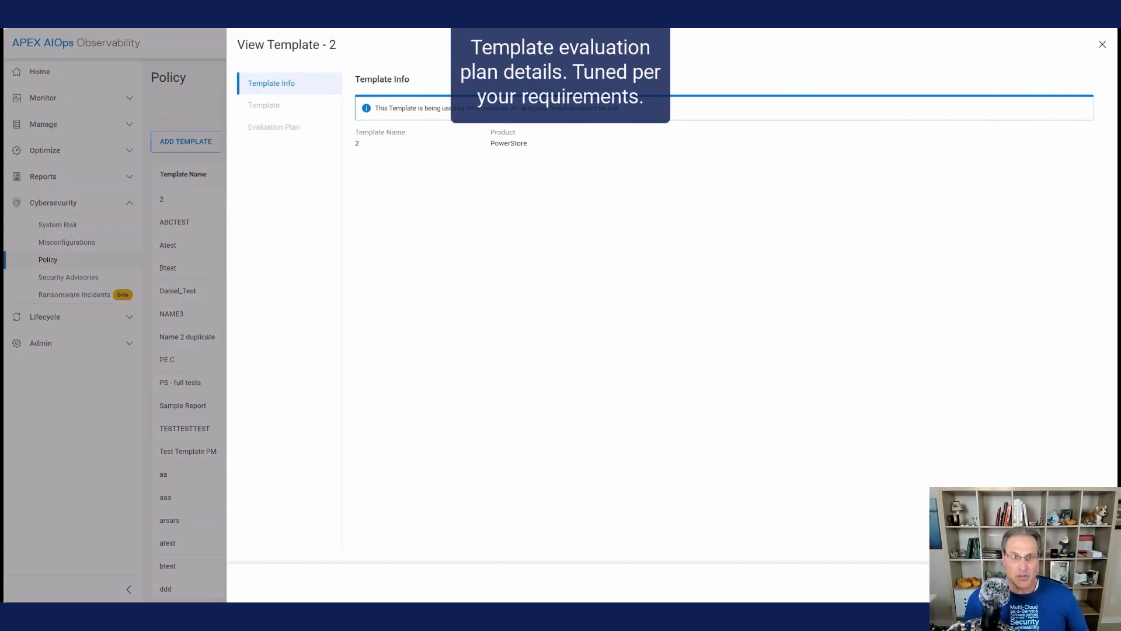
{"action": "left_click", "coordinate": [274, 115]}
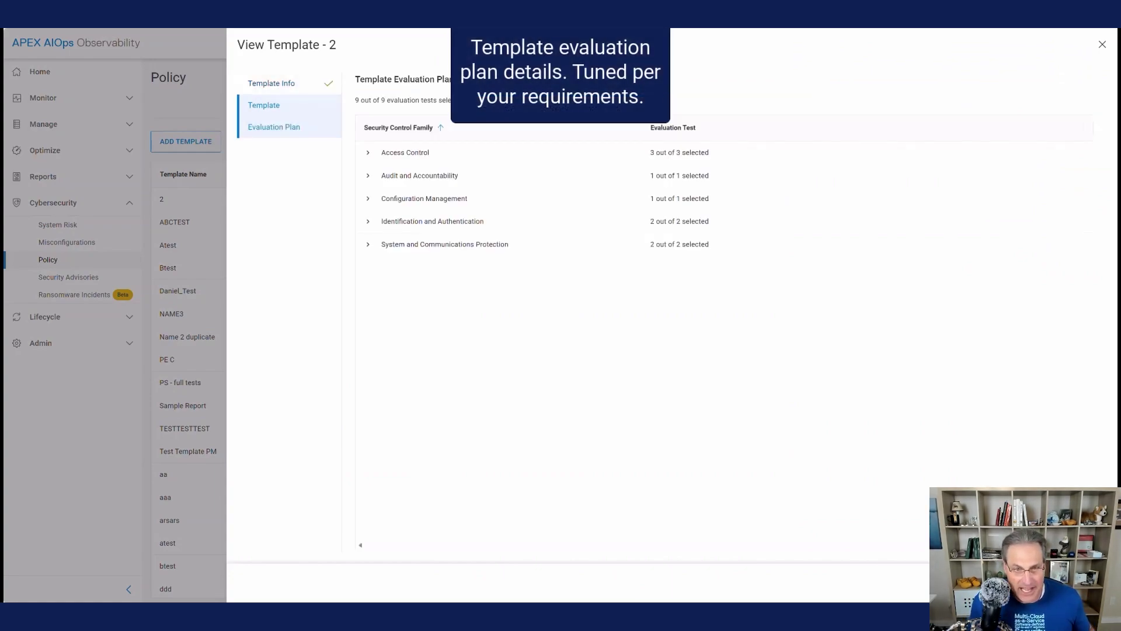
Step: Expand the template's security control families from Access Control through System and Communications Protection to examine their tests, and close the template
{"action": "left_click", "coordinate": [368, 153]}
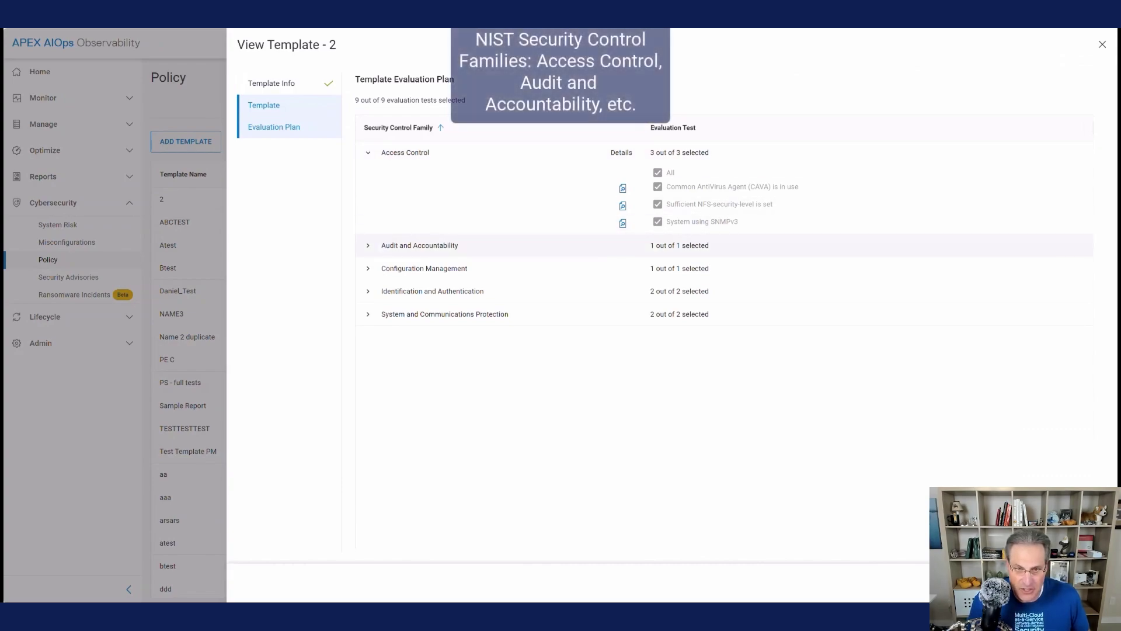
{"action": "left_click", "coordinate": [368, 246]}
{"action": "left_click", "coordinate": [368, 303]}
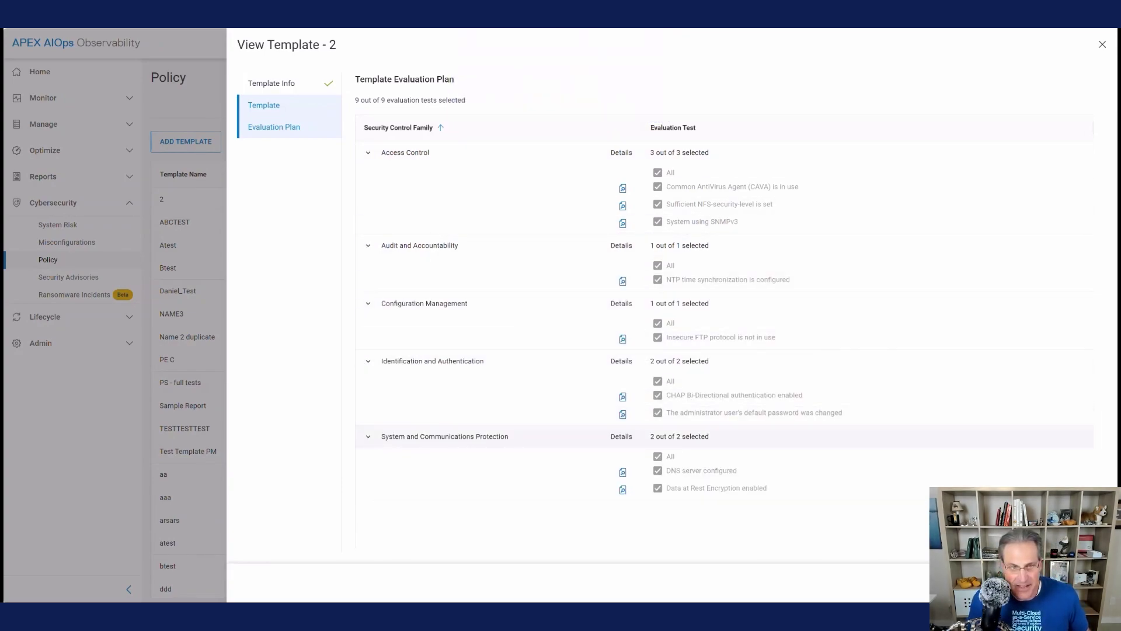
{"action": "key", "text": "Escape"}
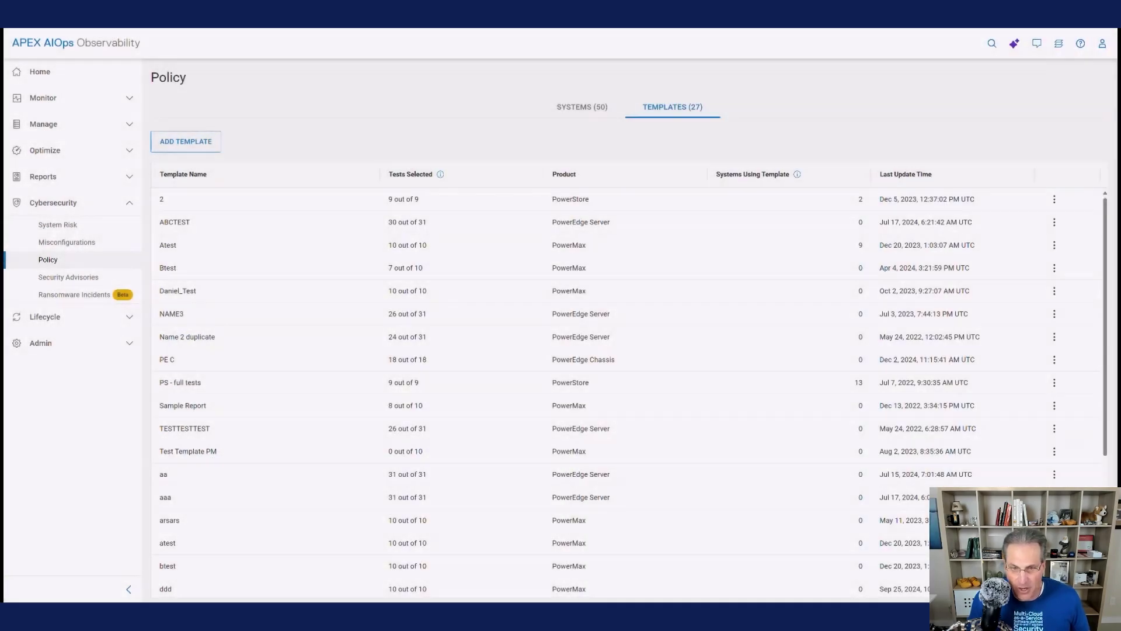
Step: Start a new PowerStore policy template with a custom name, examine the Access Control tests in its evaluation plan, and leave without saving it
{"action": "left_click", "coordinate": [186, 141]}
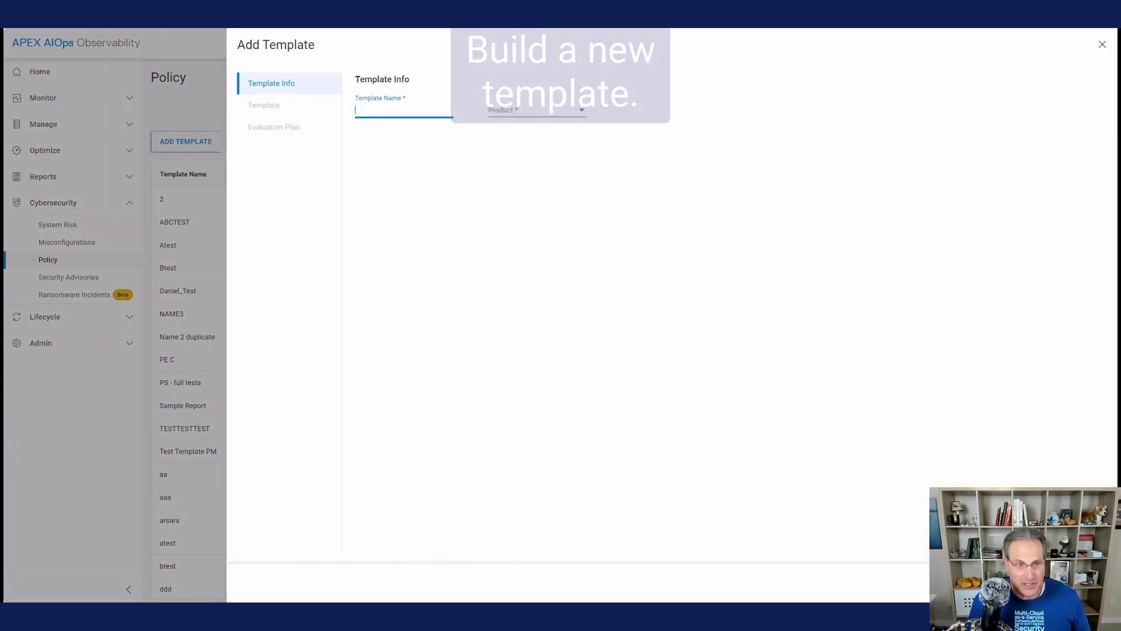
{"action": "type", "text": "SondersTemplate"}
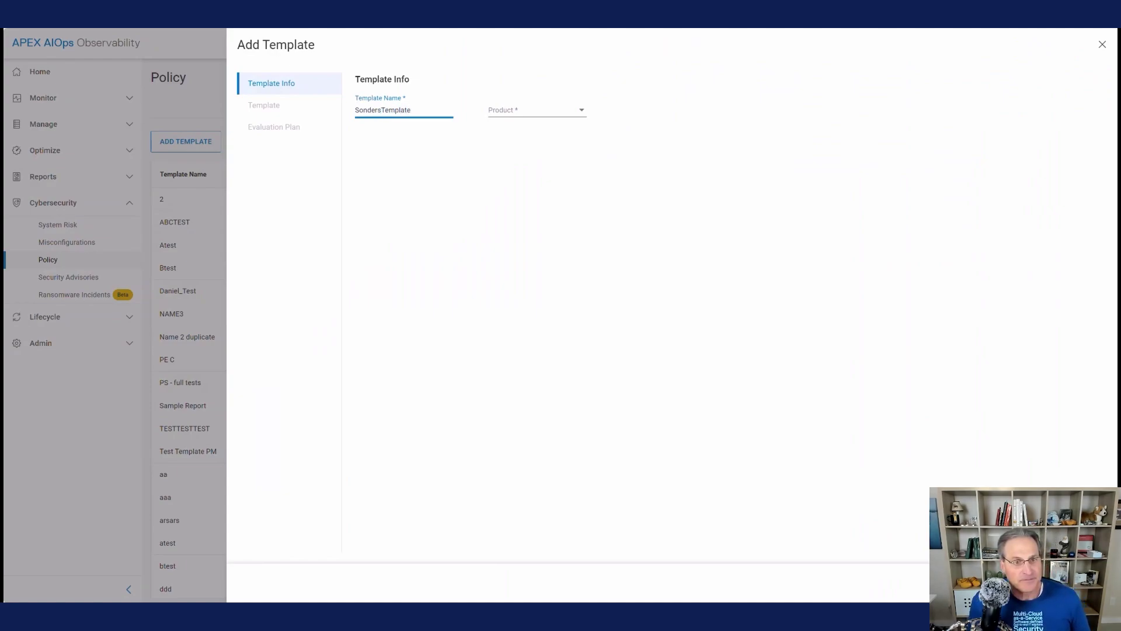
{"action": "left_click", "coordinate": [537, 110]}
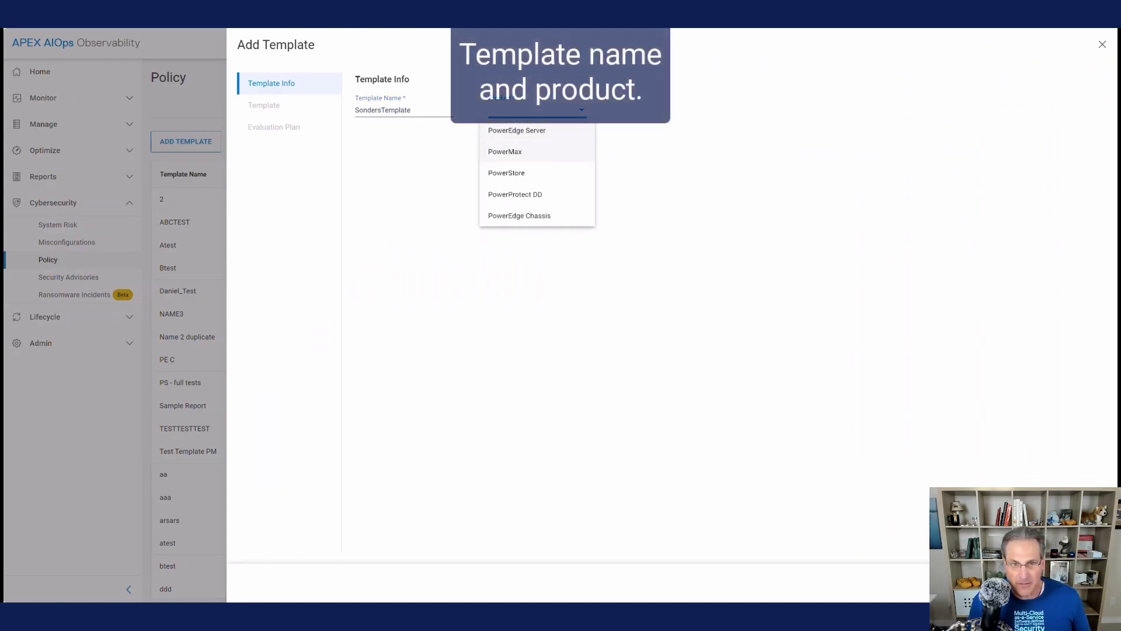
{"action": "left_click", "coordinate": [536, 172]}
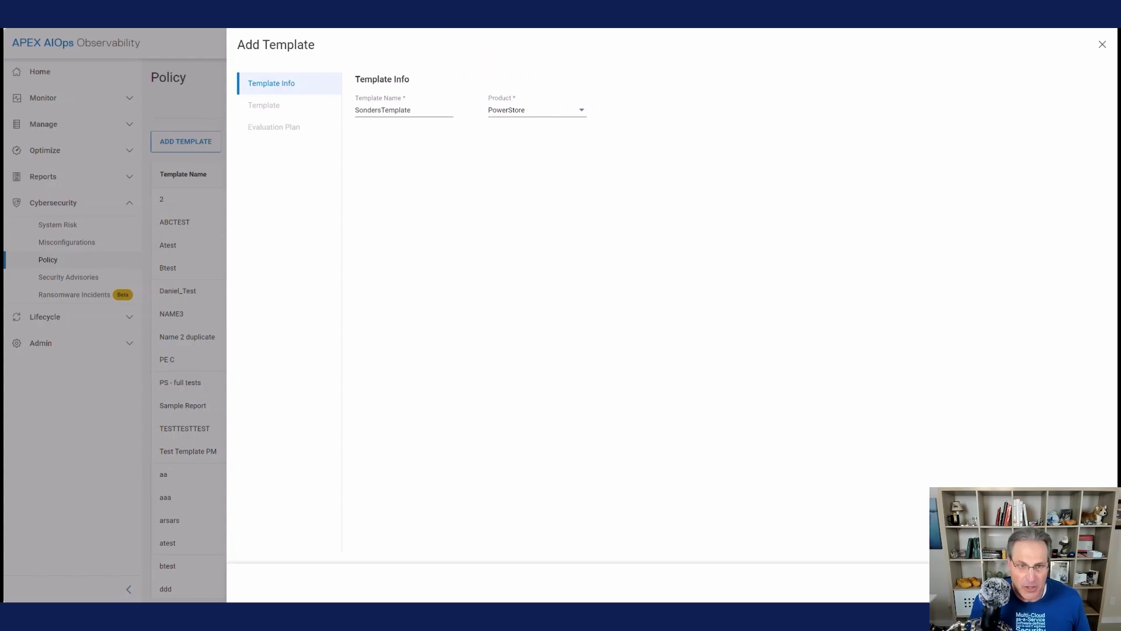
{"action": "left_click", "coordinate": [1081, 582]}
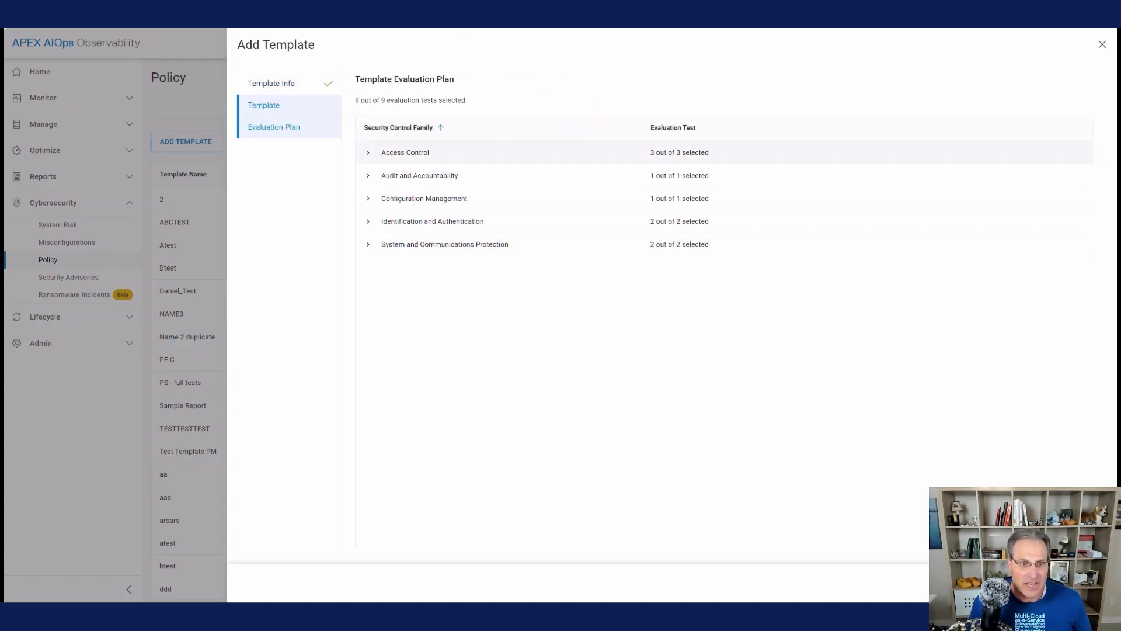
{"action": "left_click", "coordinate": [368, 152]}
{"action": "left_click", "coordinate": [368, 152]}
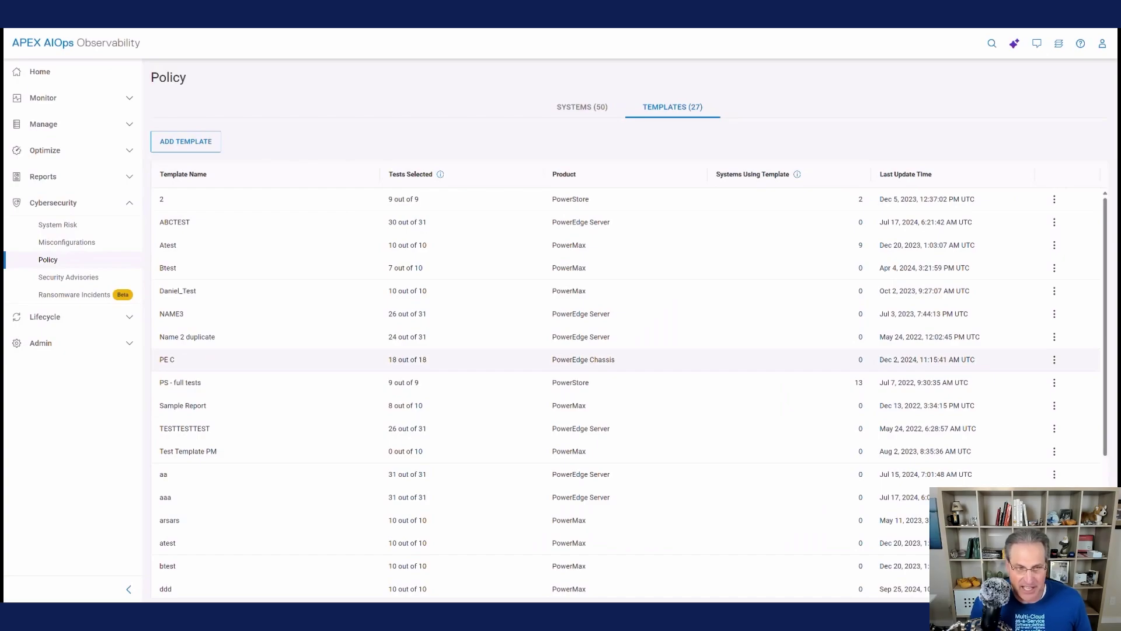
Step: Open the Security Advisories page and filter the advisories to Critical impact and the PowerEdge product
{"action": "left_click", "coordinate": [68, 277]}
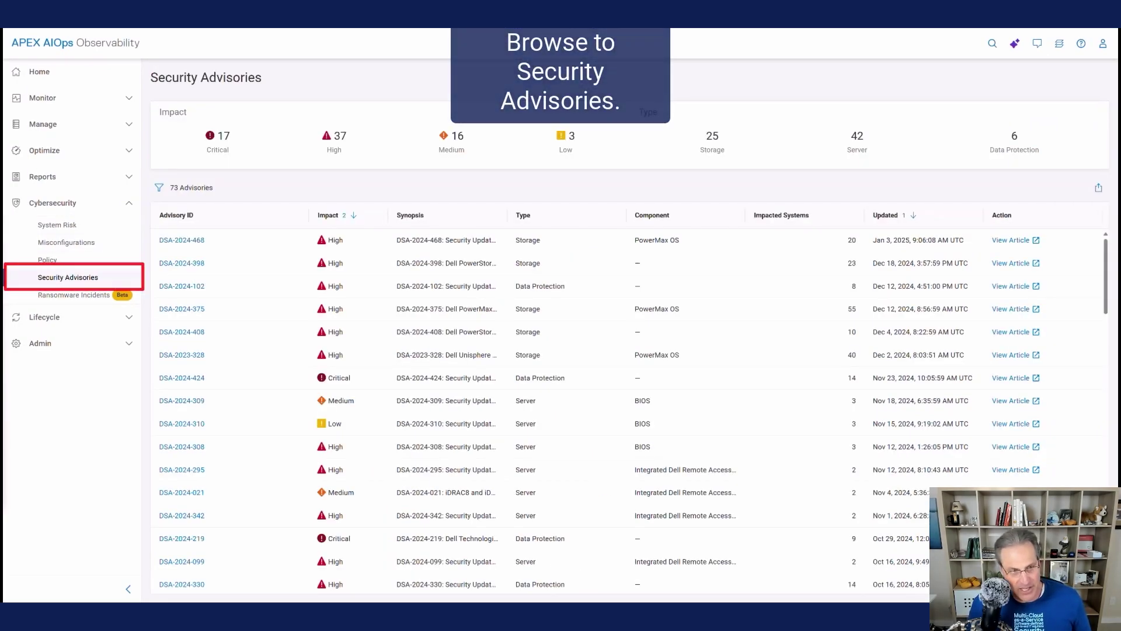
{"action": "left_click", "coordinate": [158, 187]}
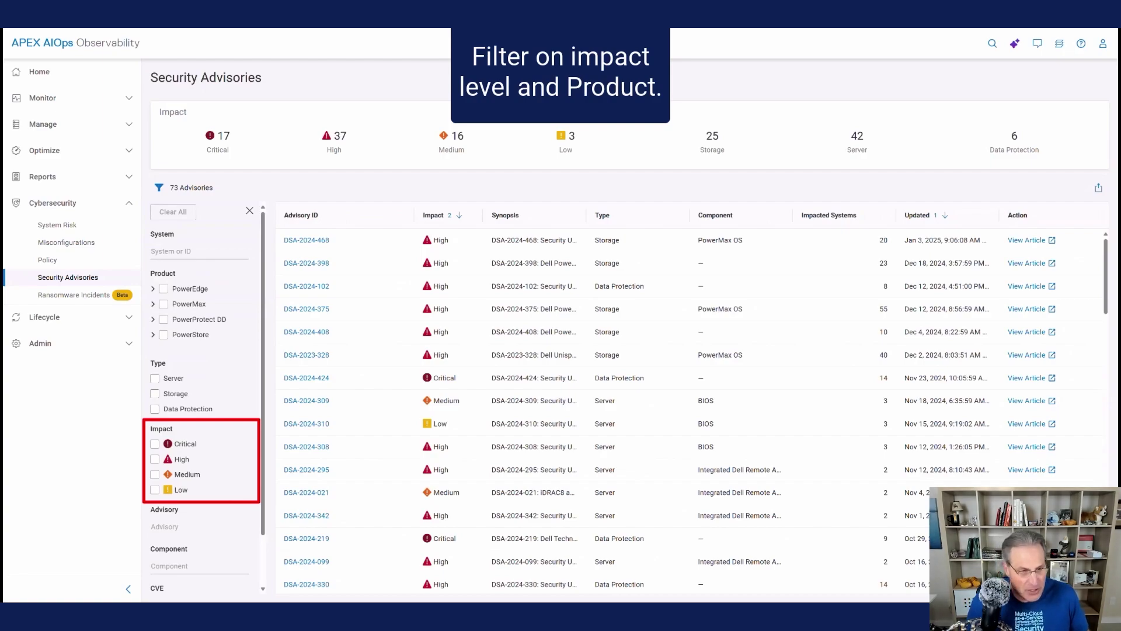
{"action": "left_click", "coordinate": [155, 443]}
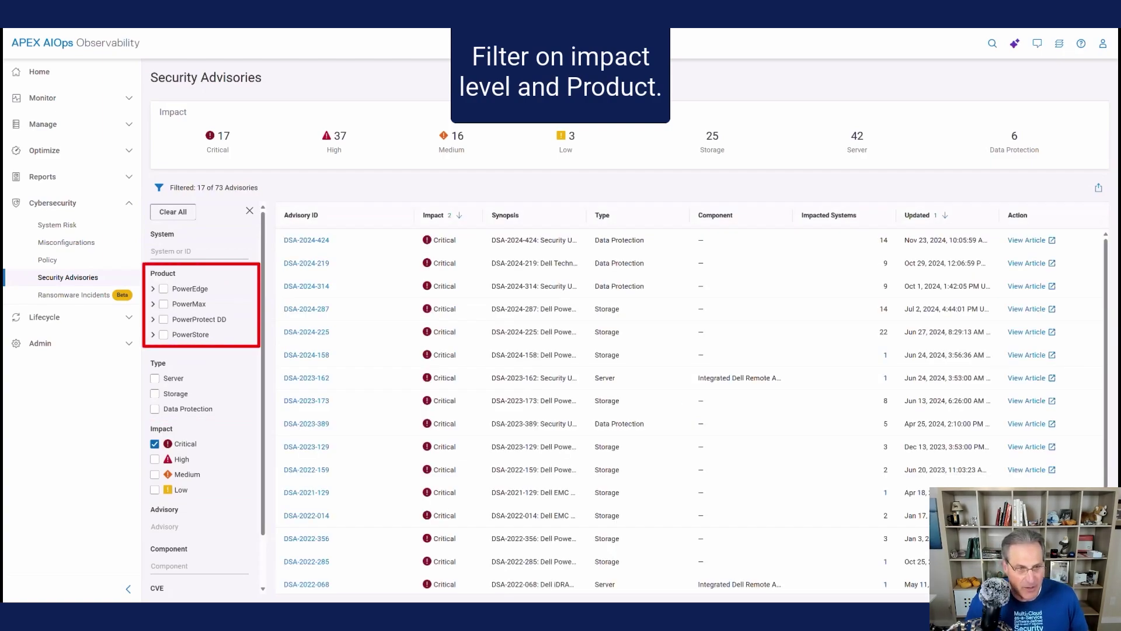
{"action": "left_click", "coordinate": [163, 289]}
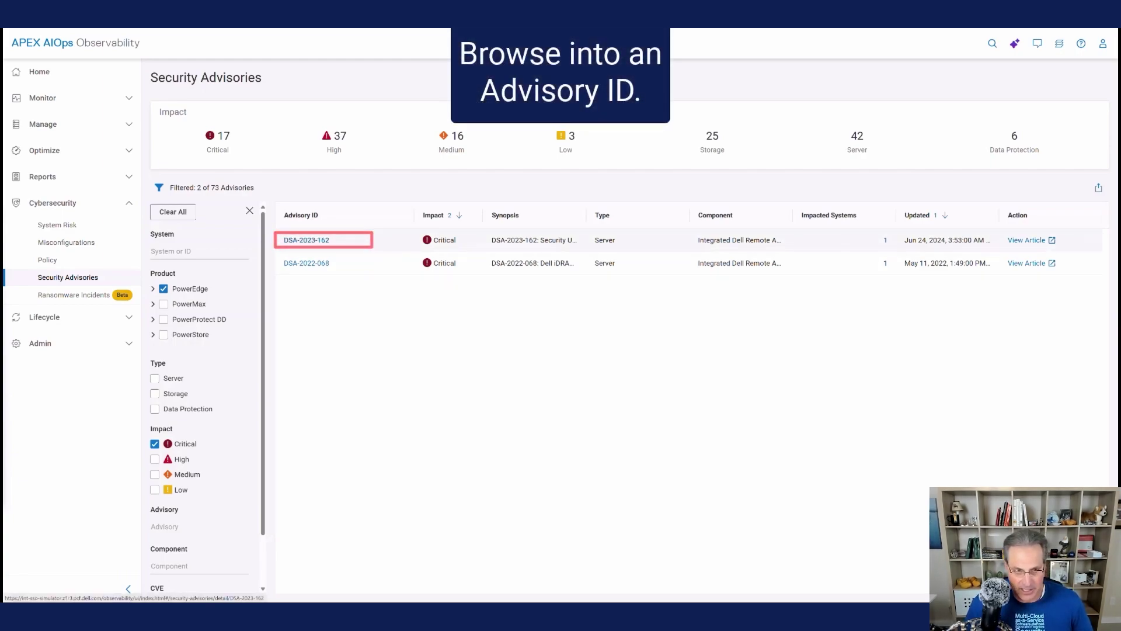
Step: Open advisory DSA-2023-162 and go to its affected PowerEdge R740xd system to view that system's security advisories
{"action": "left_click", "coordinate": [307, 240]}
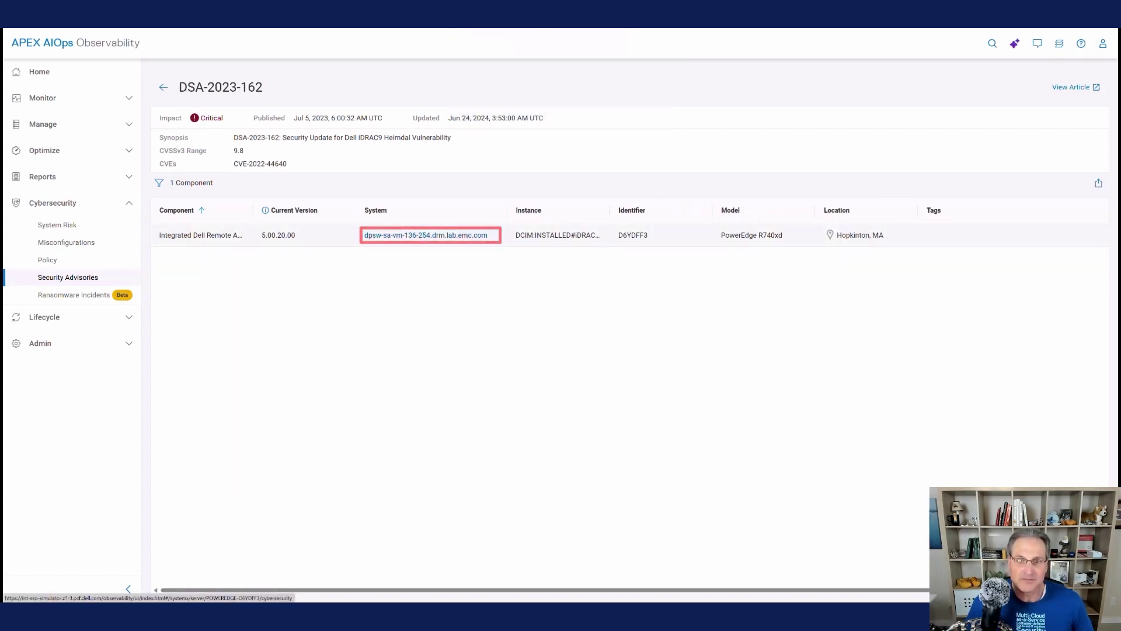
{"action": "left_click", "coordinate": [426, 235]}
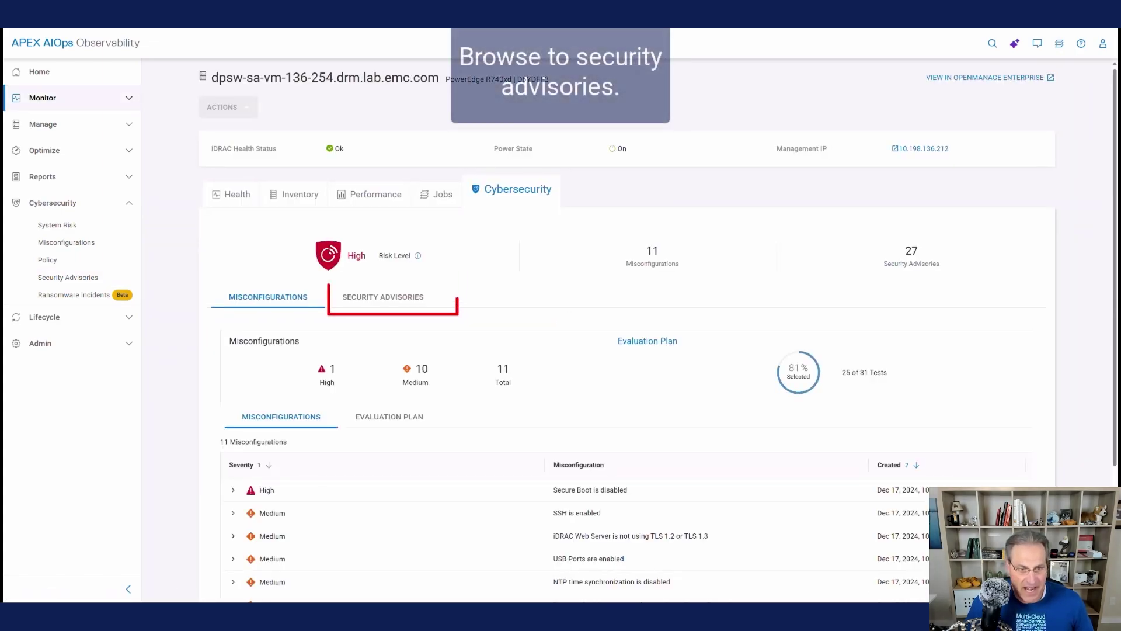
{"action": "left_click", "coordinate": [383, 297]}
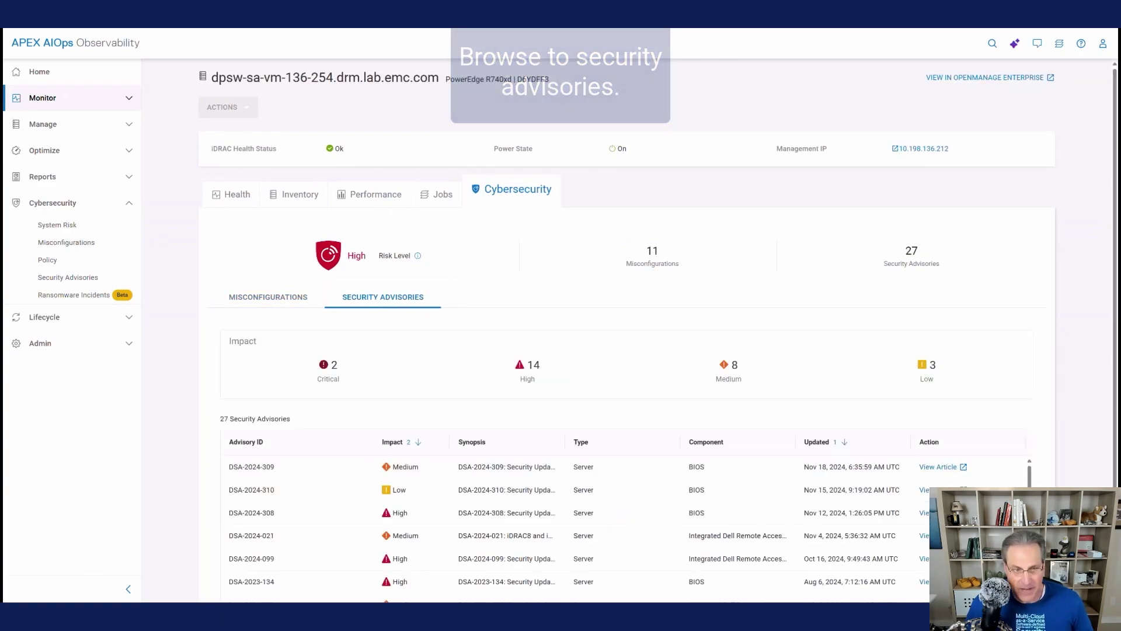
Step: Review the system's list of security advisories and open the article for the high-impact advisory DSA-2024-308
{"action": "scroll", "coordinate": [659, 322], "scroll_direction": "down", "scroll_amount": 1}
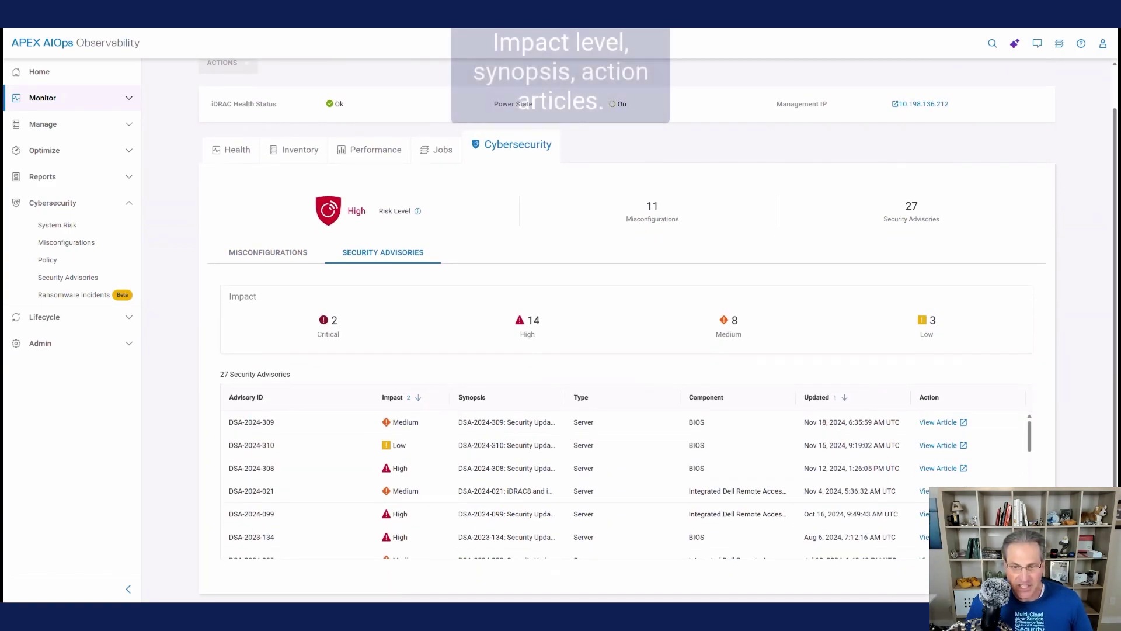
{"action": "scroll", "coordinate": [625, 485], "scroll_direction": "down", "scroll_amount": 5}
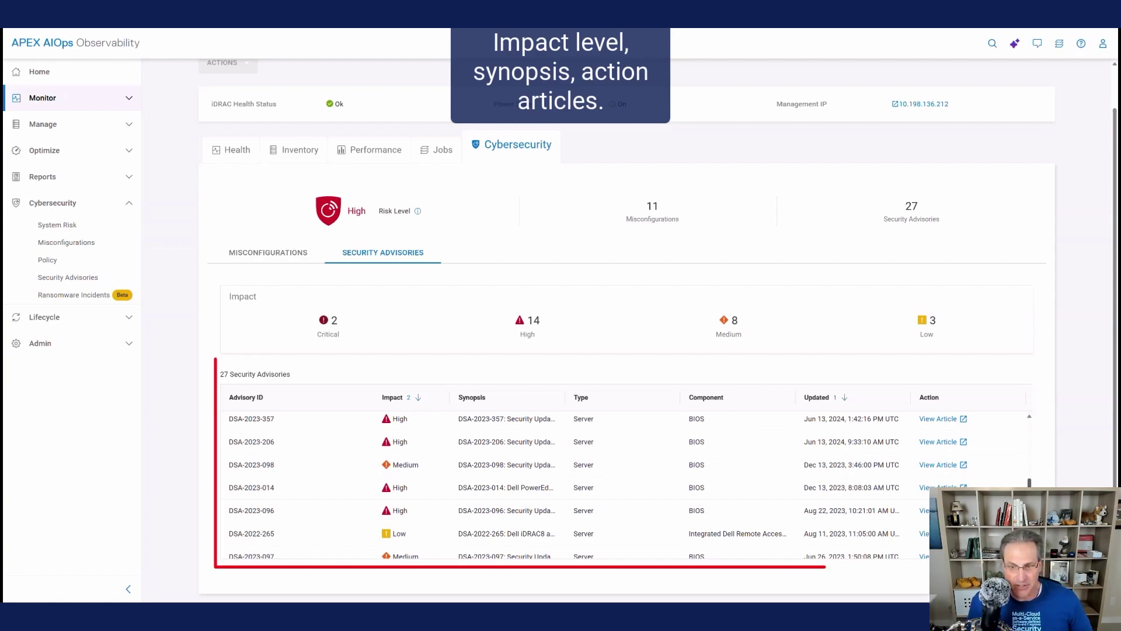
{"action": "scroll", "coordinate": [625, 485], "scroll_direction": "up", "scroll_amount": 5}
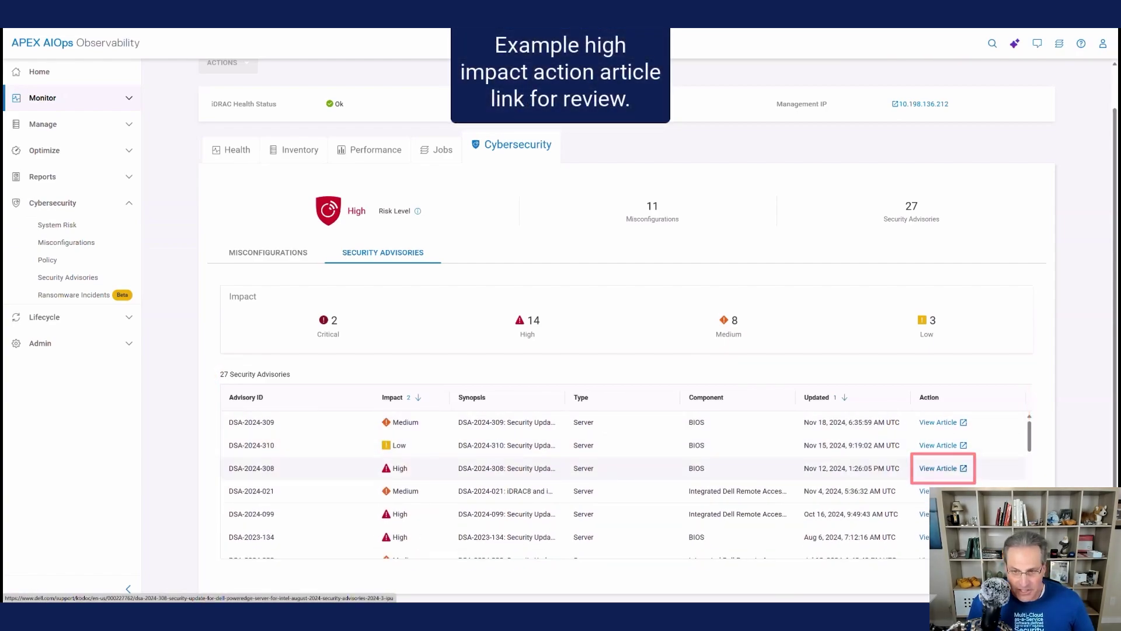
{"action": "left_click", "coordinate": [938, 468]}
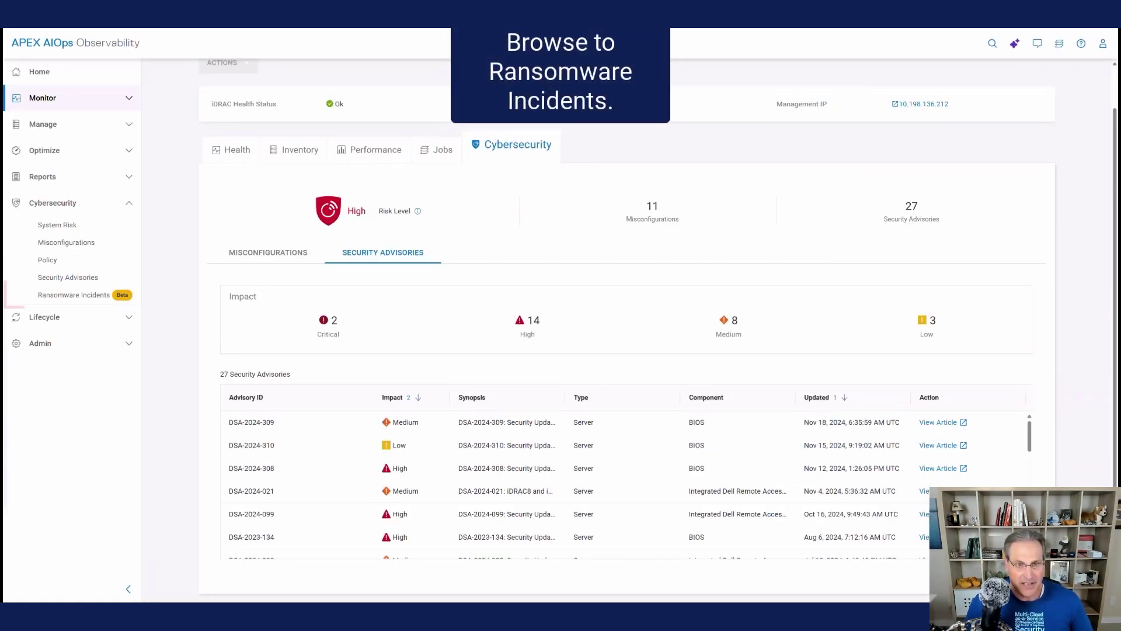
Step: In ransomware incident 1011, view the metrics of storage group Finance_SG_34 and mark the reducible data chart from about 30 December to 5 January for zooming
{"action": "left_click", "coordinate": [73, 295]}
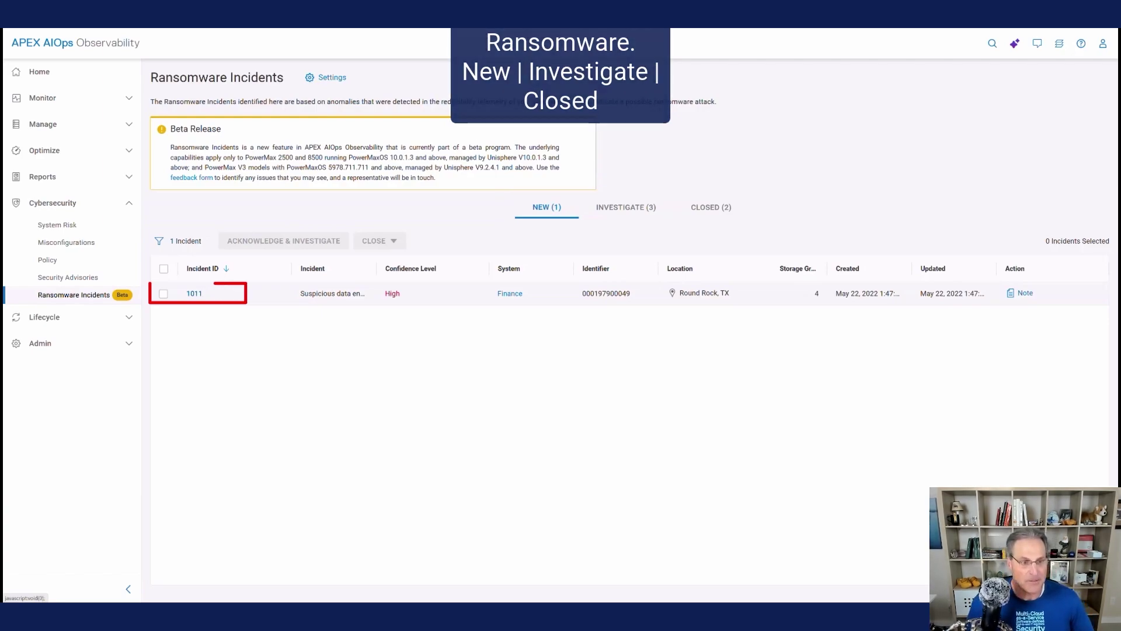
{"action": "left_click", "coordinate": [194, 293]}
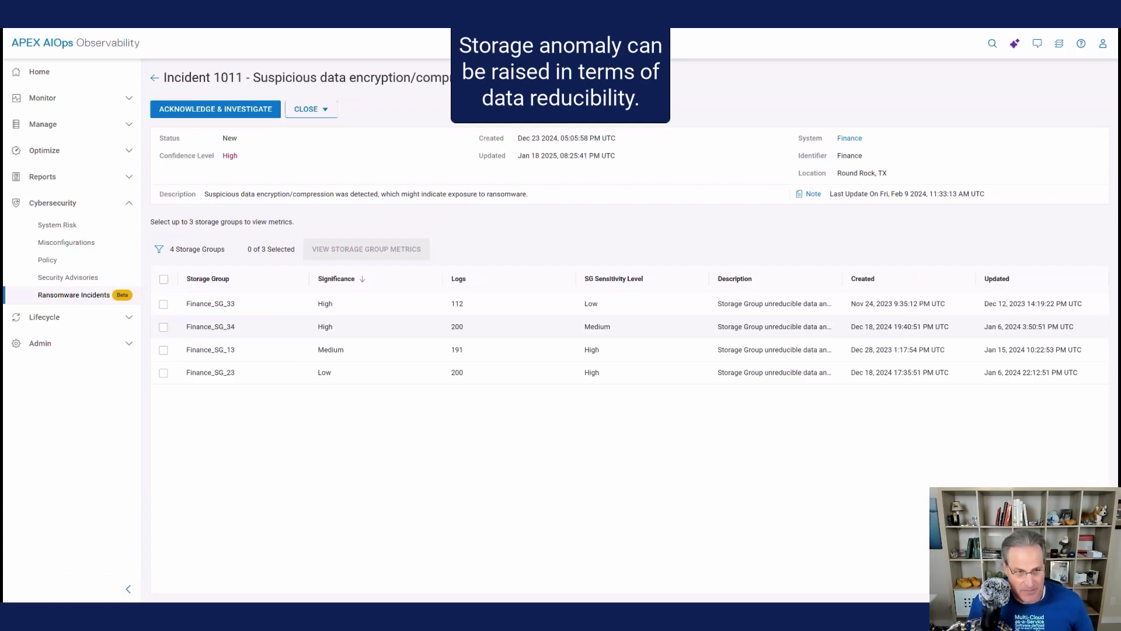
{"action": "left_click", "coordinate": [163, 327]}
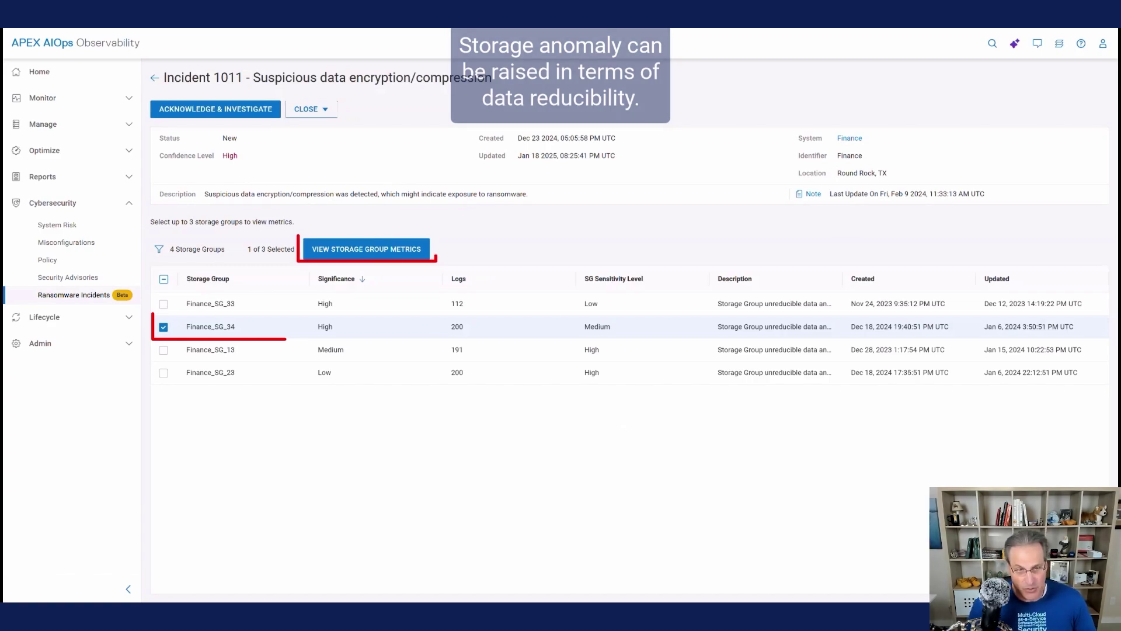
{"action": "left_click", "coordinate": [366, 249]}
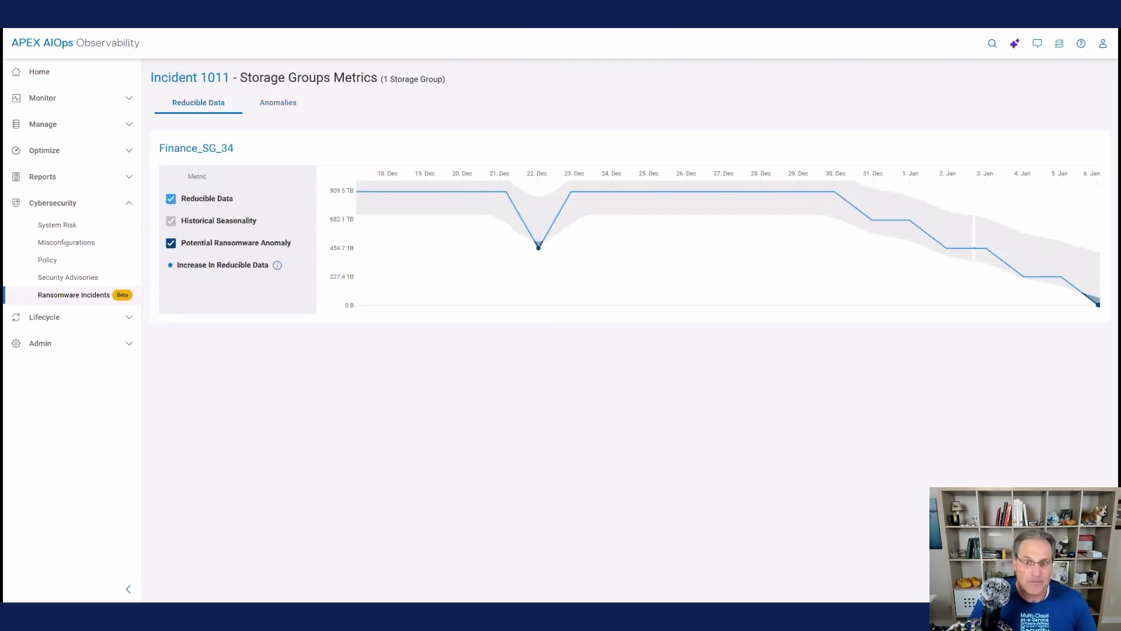
{"action": "left_click_drag", "start_coordinate": [813, 234], "coordinate": [1075, 288]}
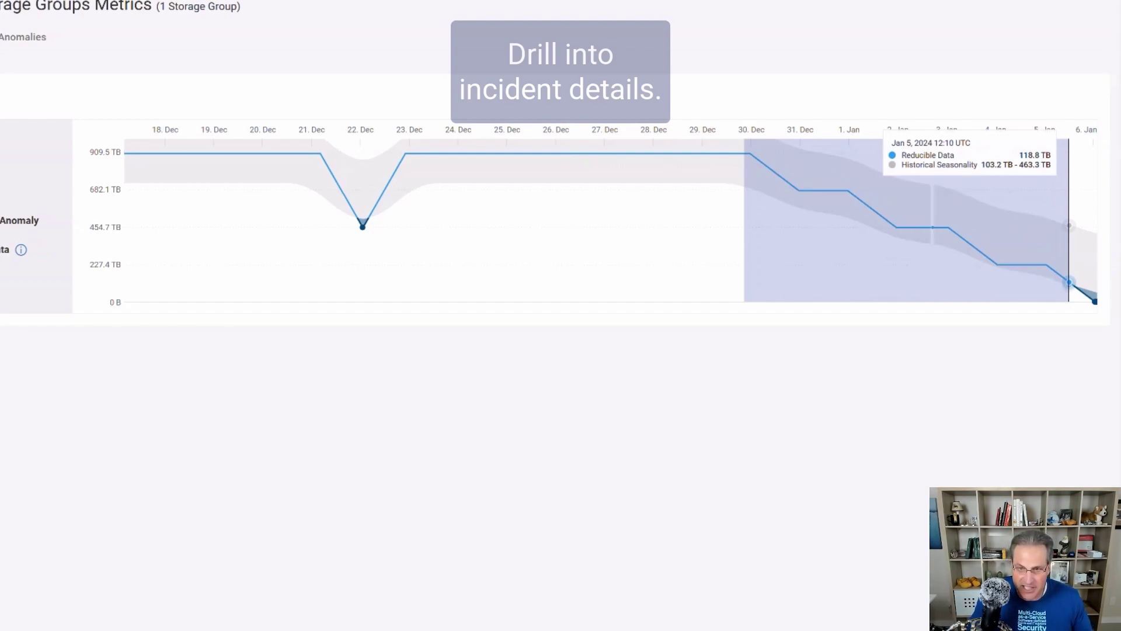
Step: Extend the marked range on the reducible data chart to about 6 January and zoom in on that period
{"action": "left_click_drag", "start_coordinate": [1068, 283], "coordinate": [1093, 301]}
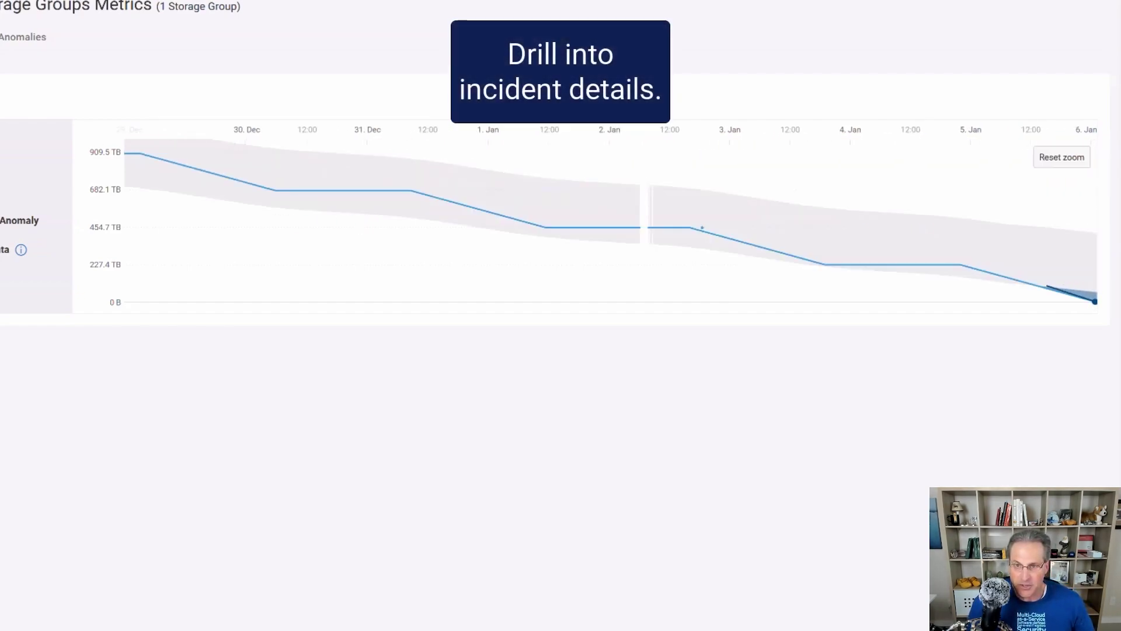
{"action": "mouse_move", "coordinate": [1093, 301]}
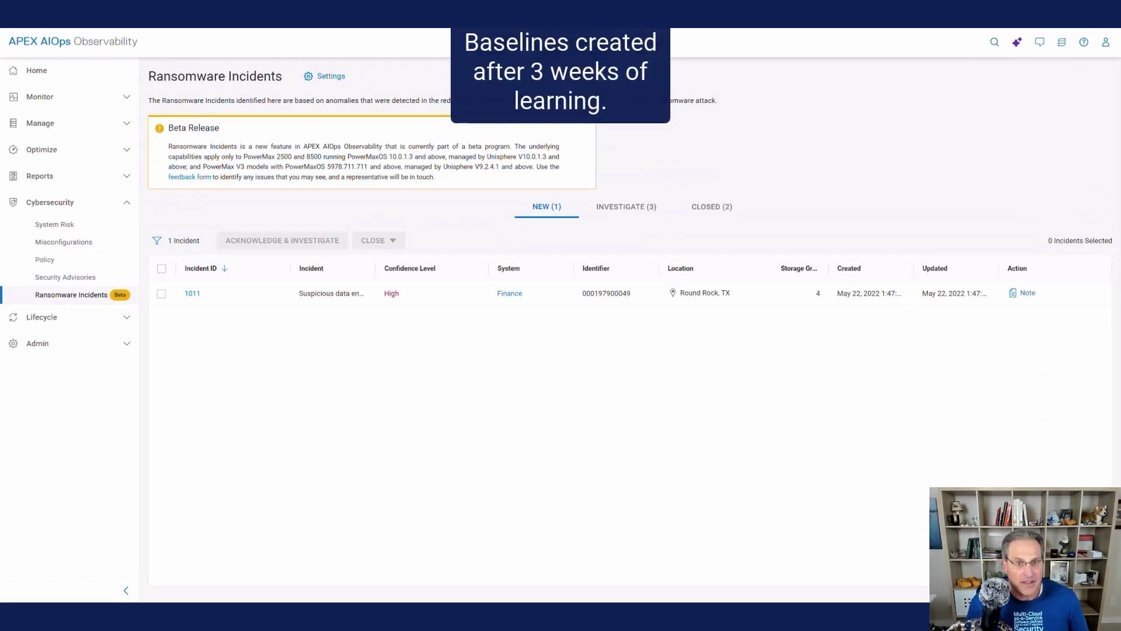
Step: List the ransomware incidents under investigation and open the Finance system affected by incident 1008
{"action": "left_click", "coordinate": [626, 206]}
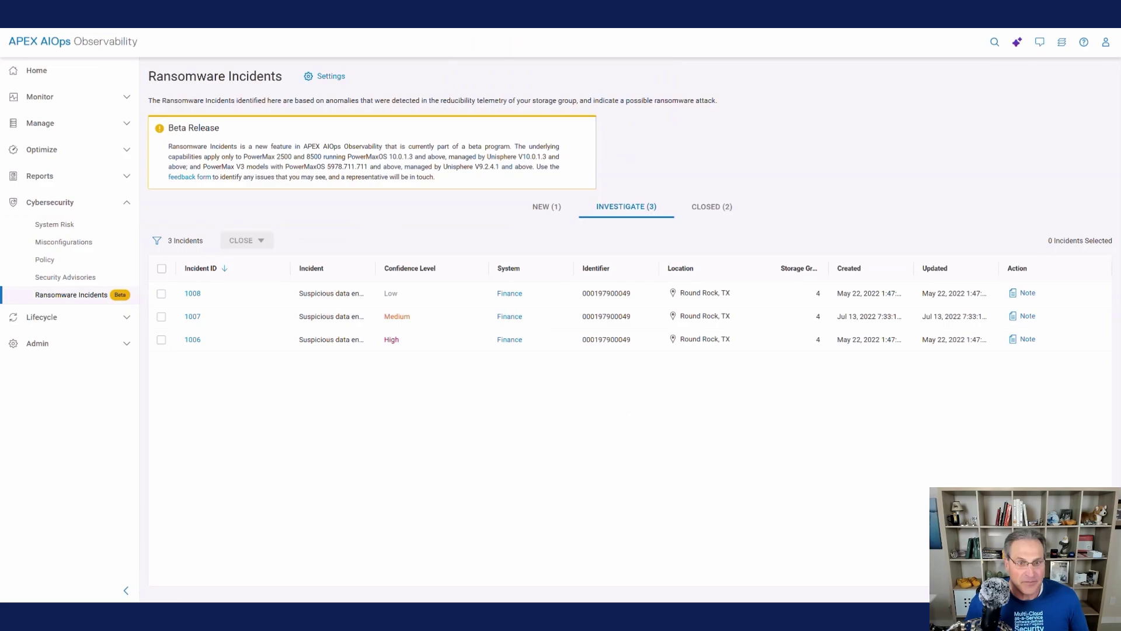
{"action": "left_click", "coordinate": [509, 293]}
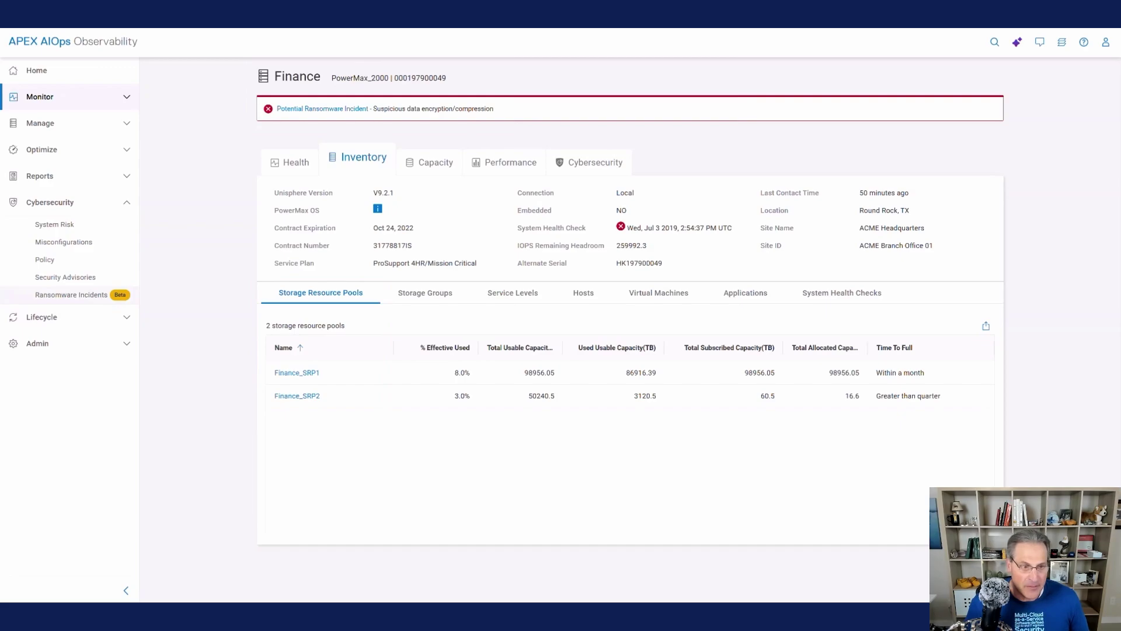
Step: Return to the ransomware incidents, list the closed ones, and view the note of incident 1010 before closing it
{"action": "left_click", "coordinate": [71, 295]}
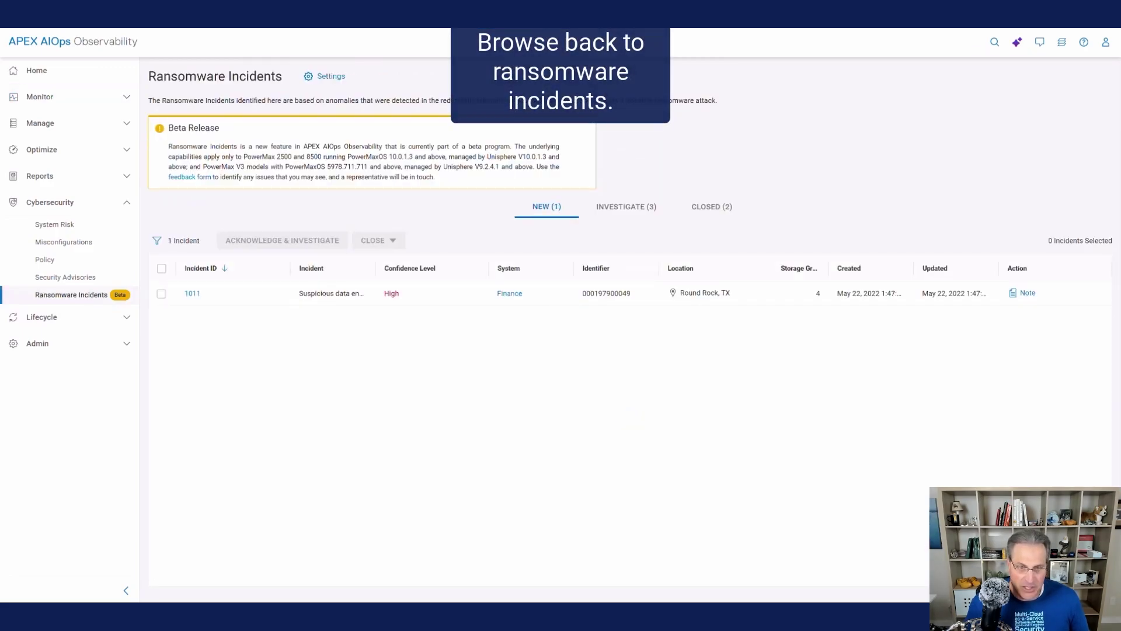
{"action": "left_click", "coordinate": [711, 206]}
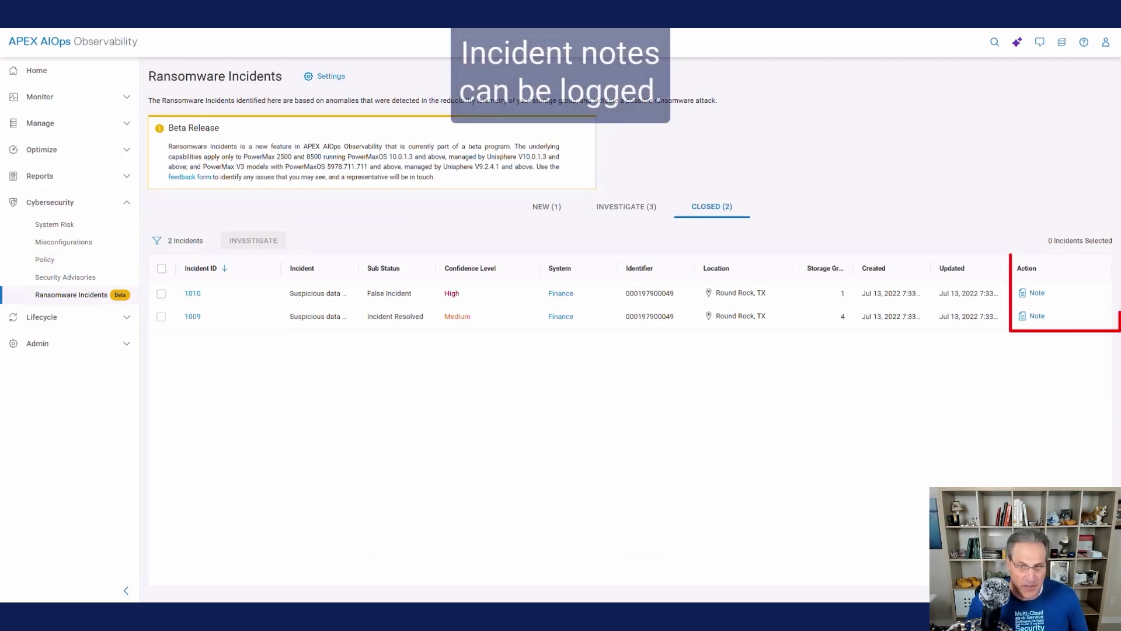
{"action": "left_click", "coordinate": [1031, 292]}
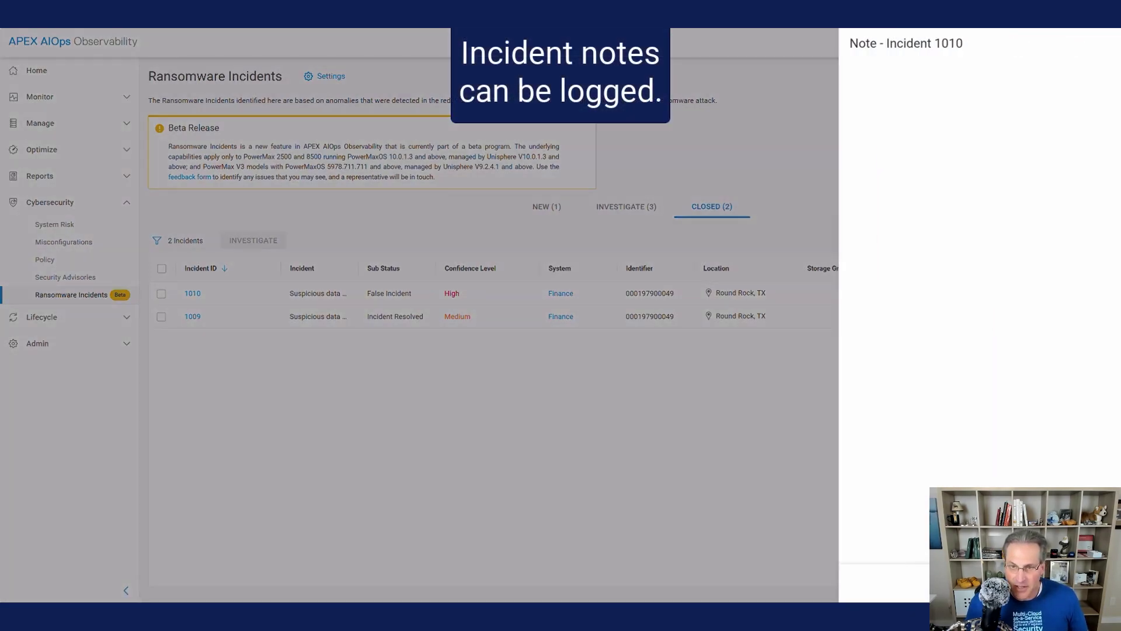
{"action": "key", "text": "Escape"}
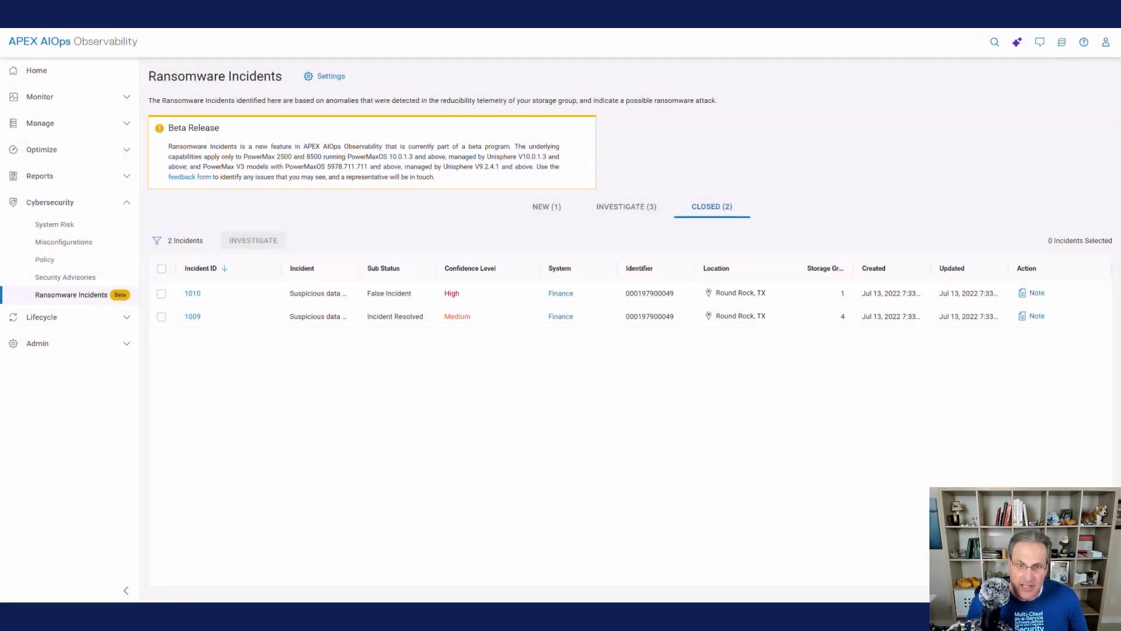